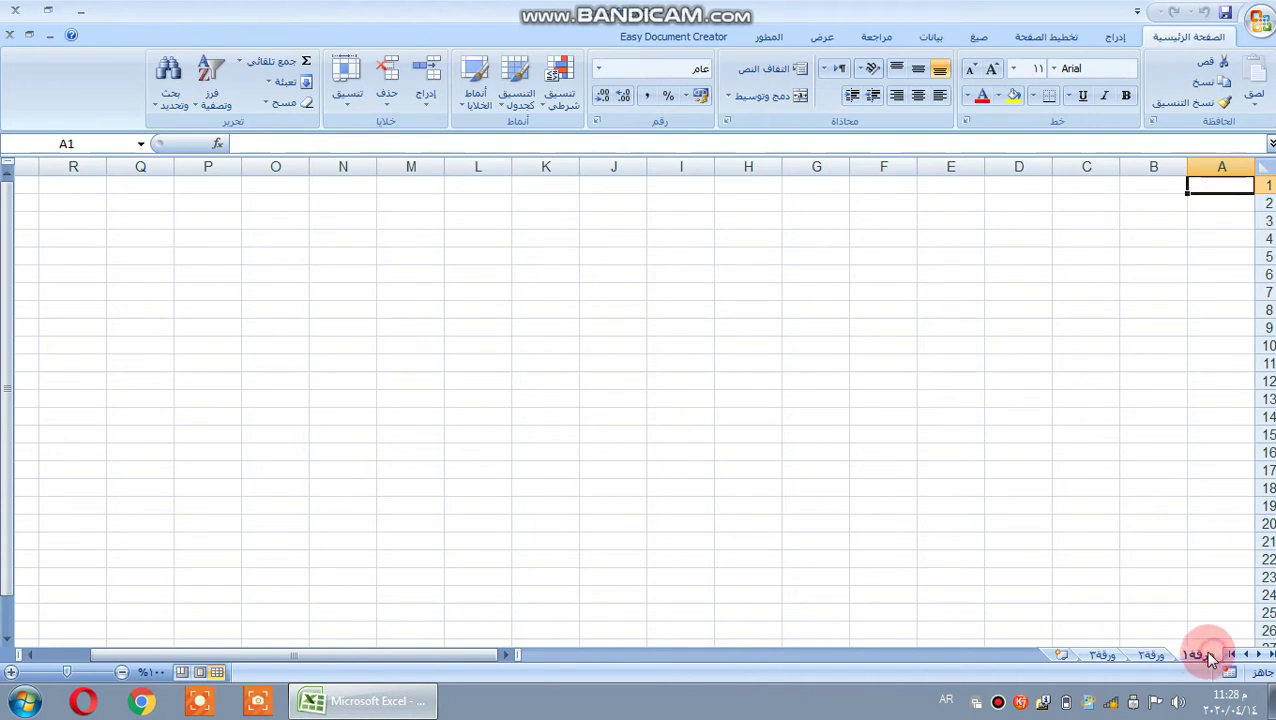
Set the number of sheets included in new workbooks to 5 in the Excel options
left_click(1110, 655)
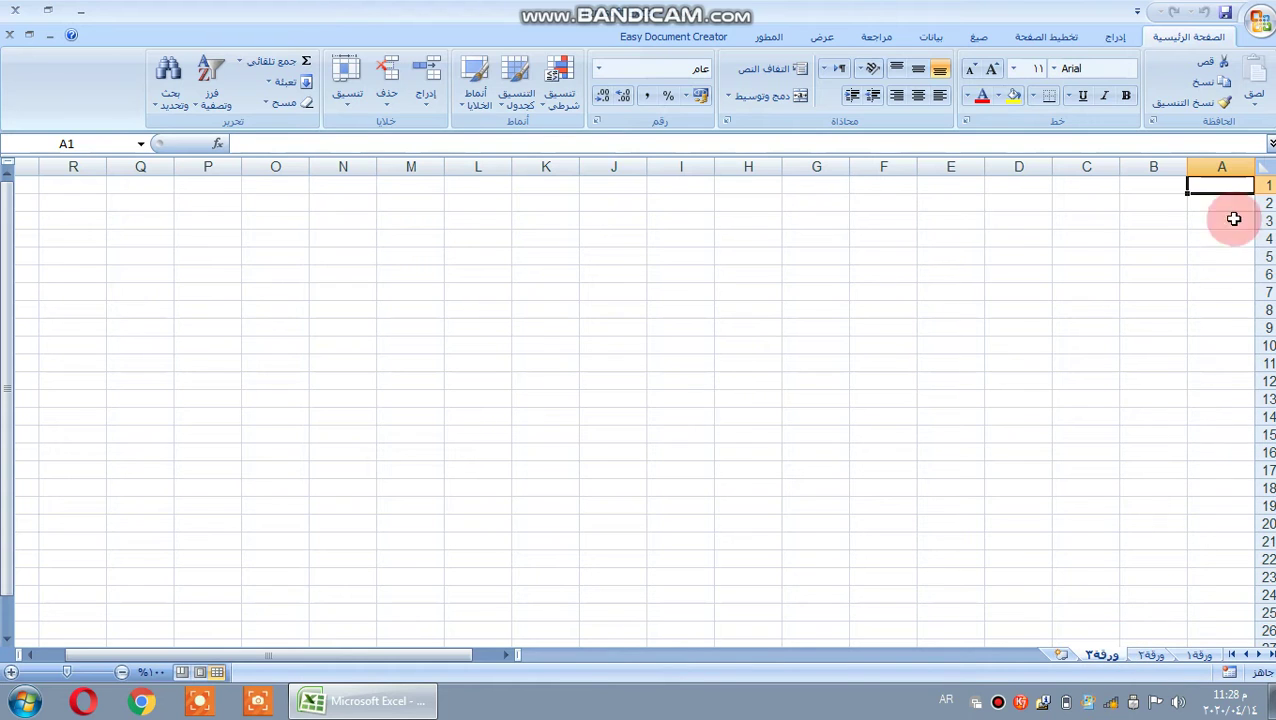
left_click(1259, 33)
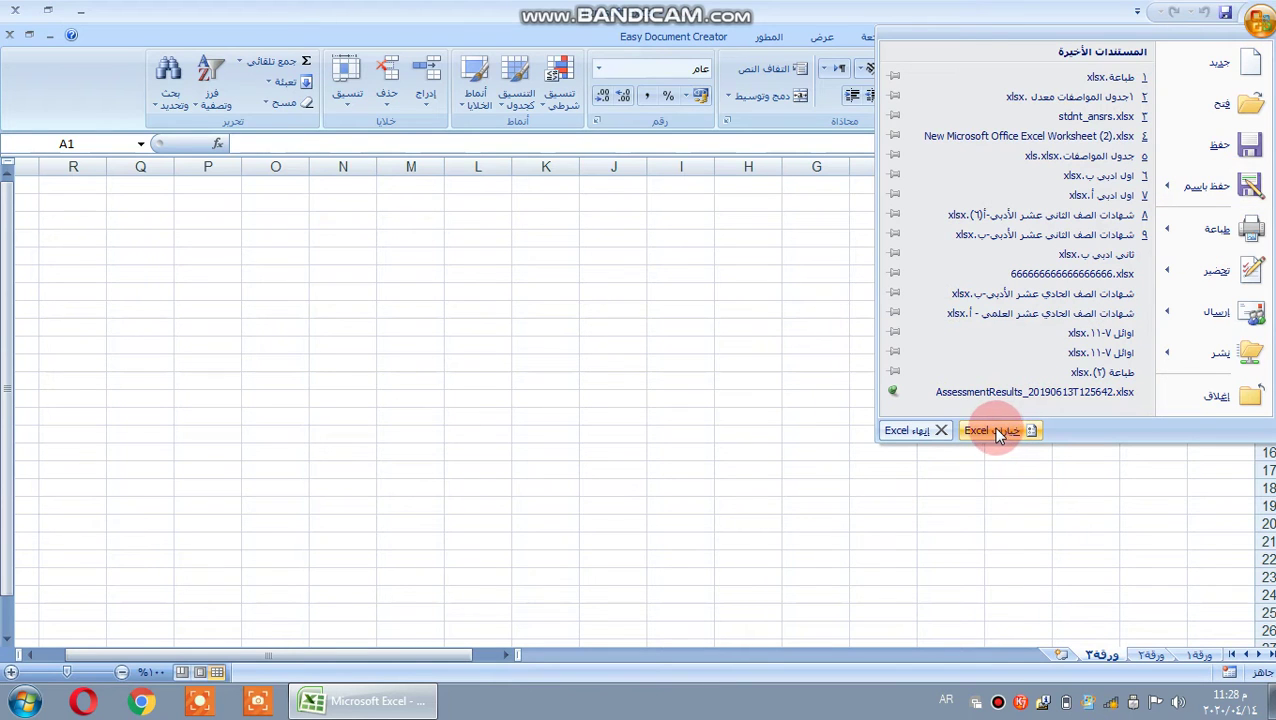
left_click(980, 430)
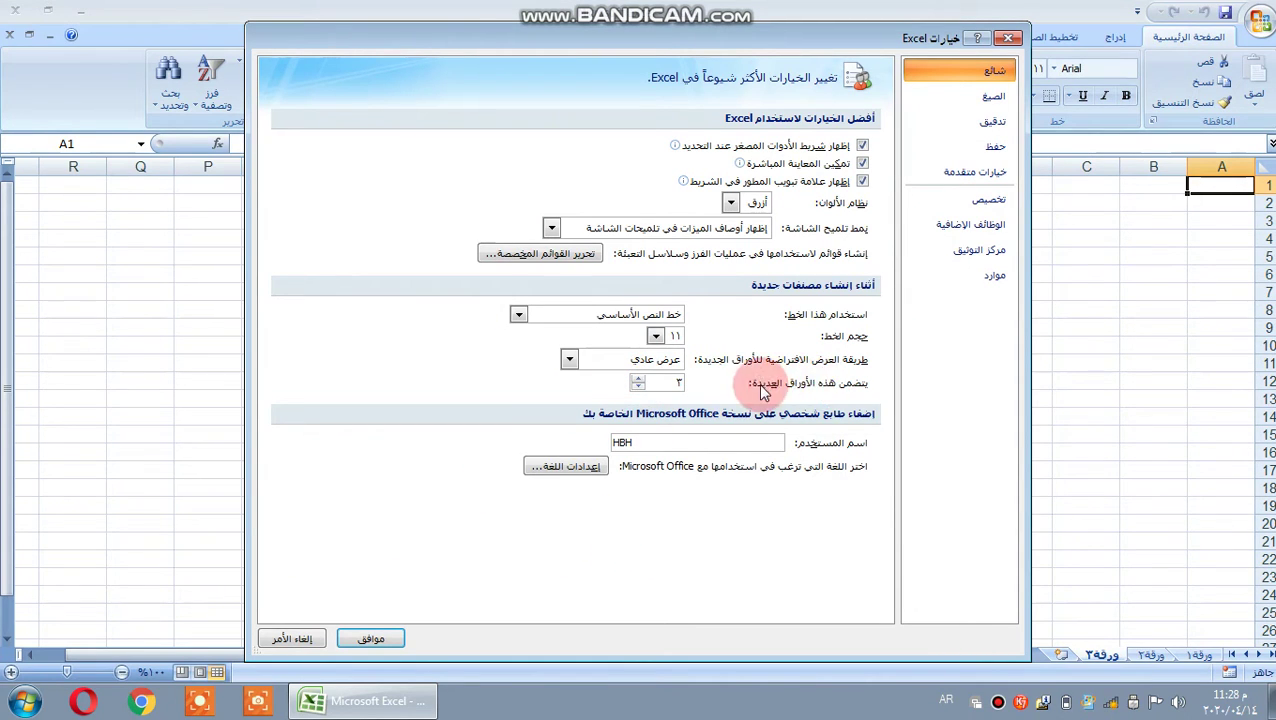
left_click(637, 378)
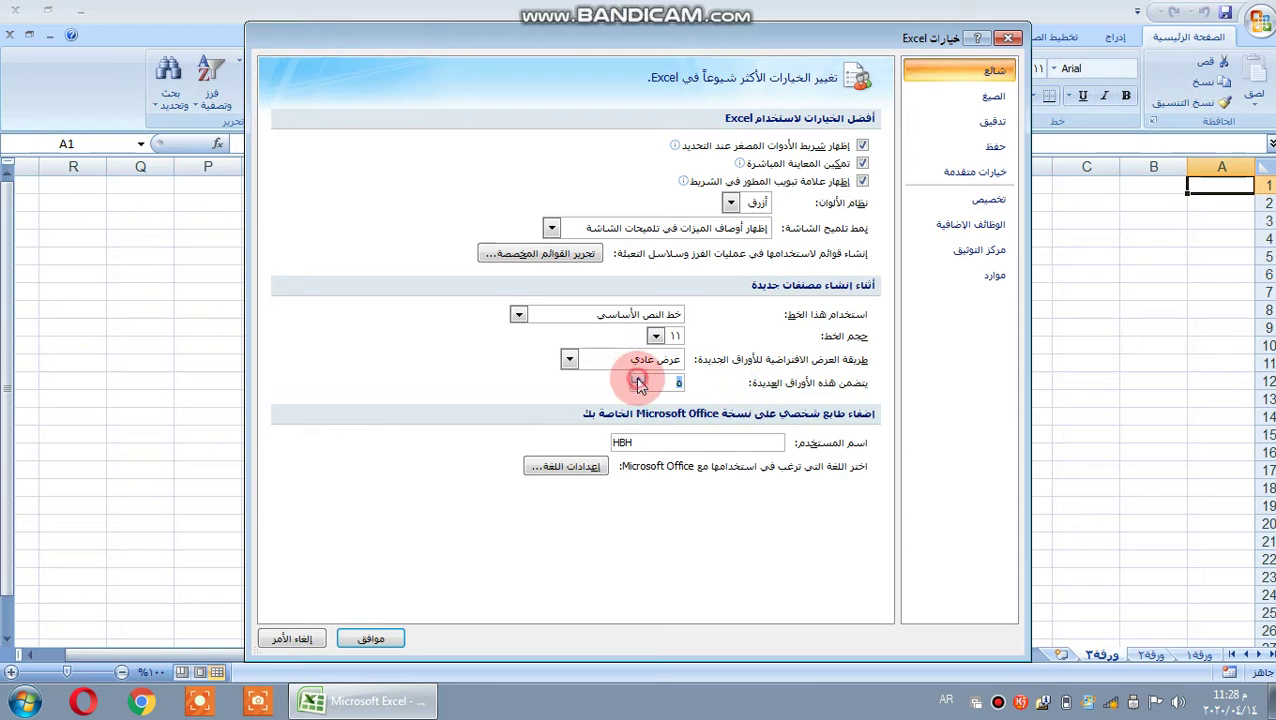
left_click(637, 378)
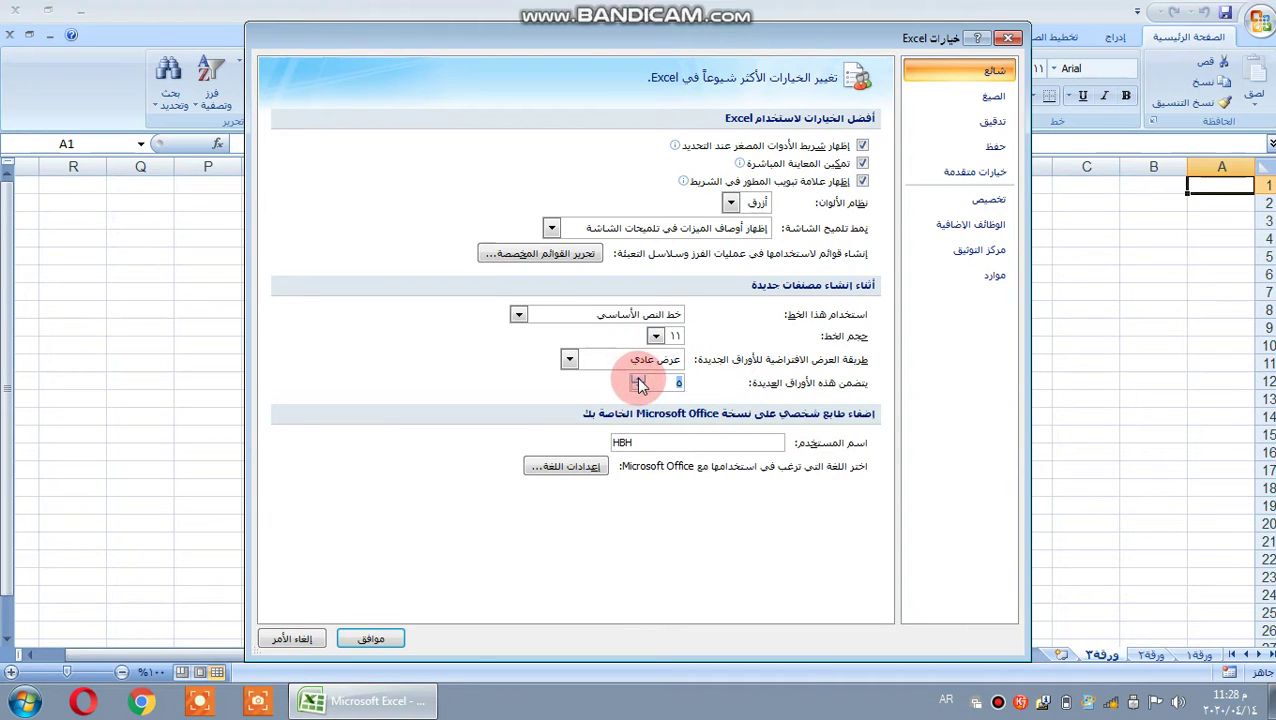
left_click(374, 637)
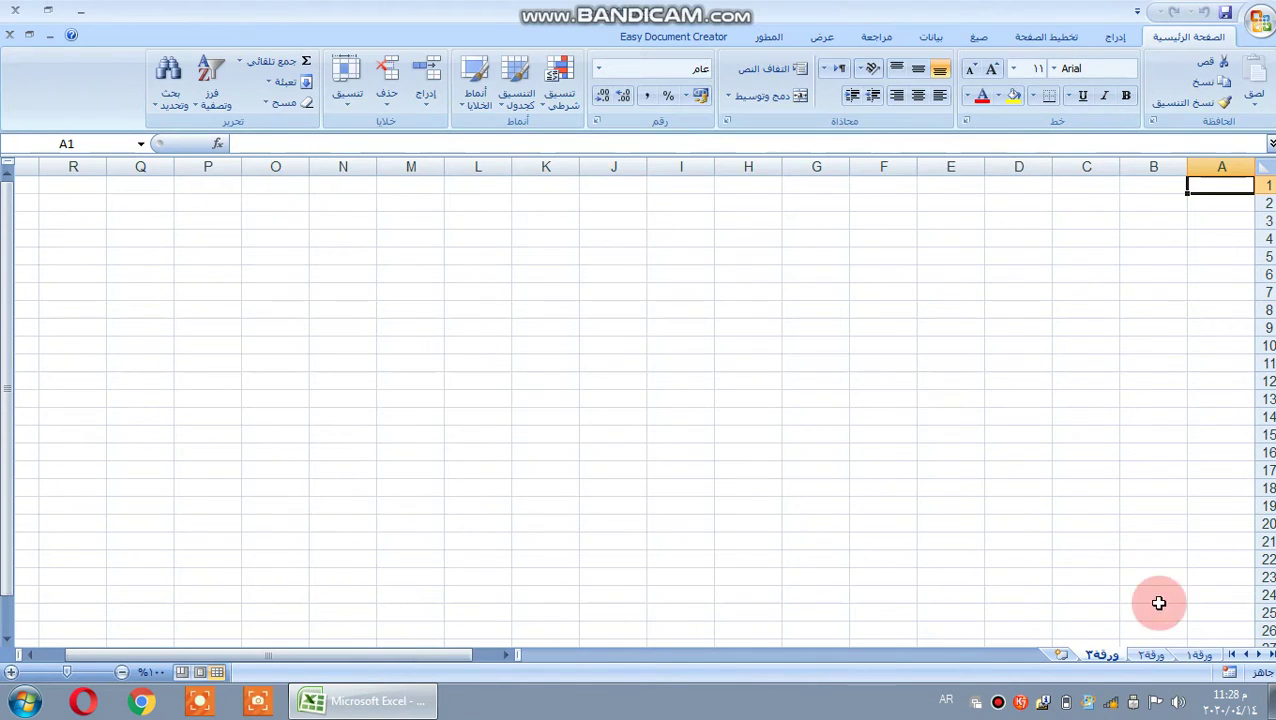
Close the current workbook without saving its changes and restart Excel with a new blank workbook
left_click(15, 10)
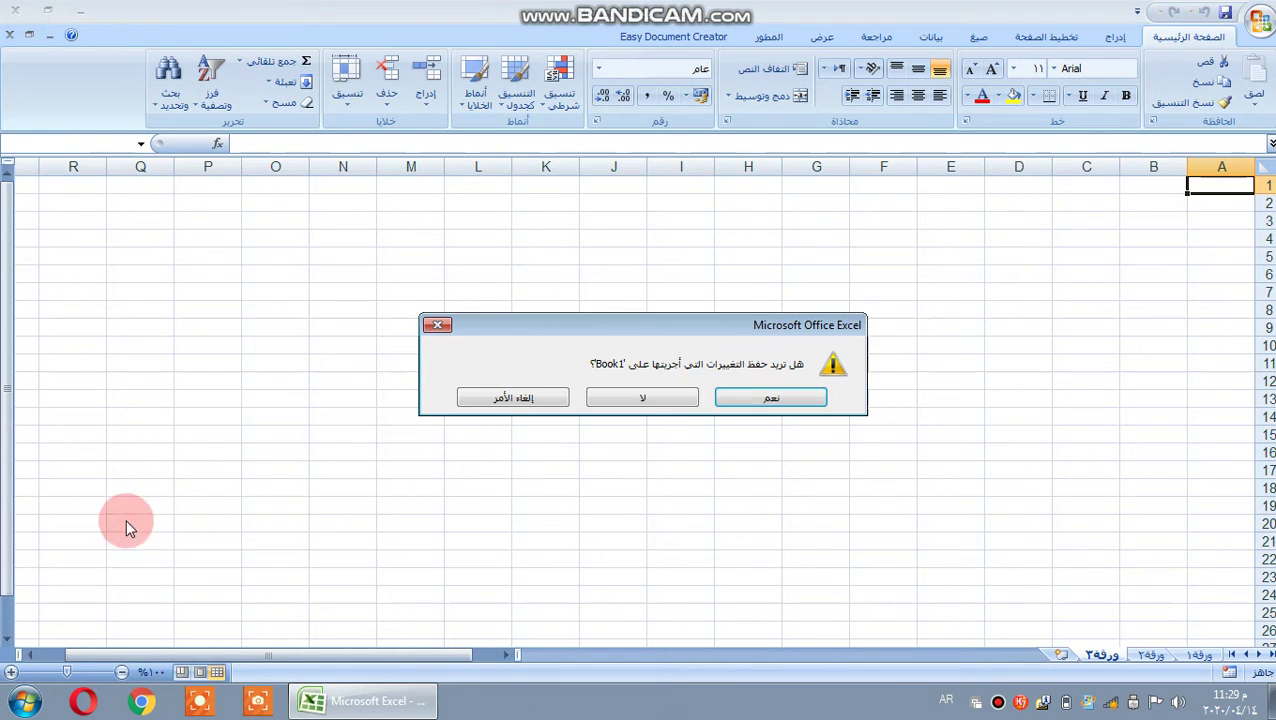
left_click(603, 400)
left_click(24, 702)
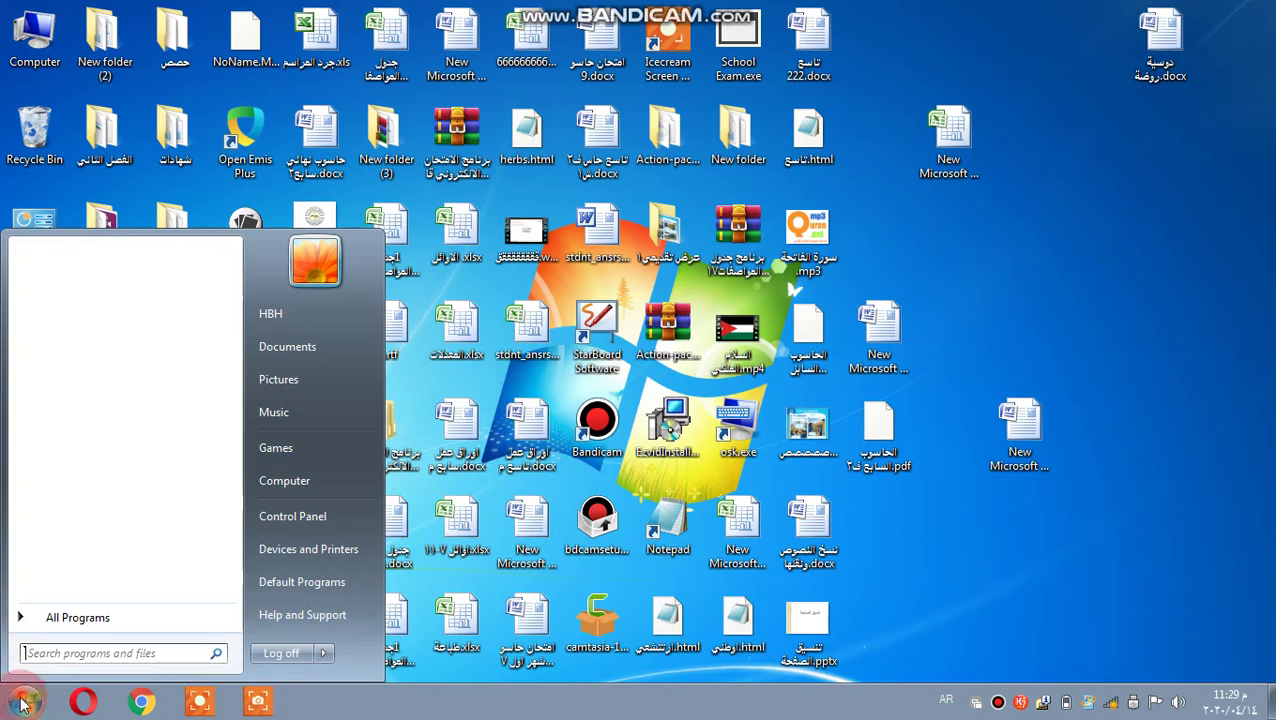
left_click(60, 617)
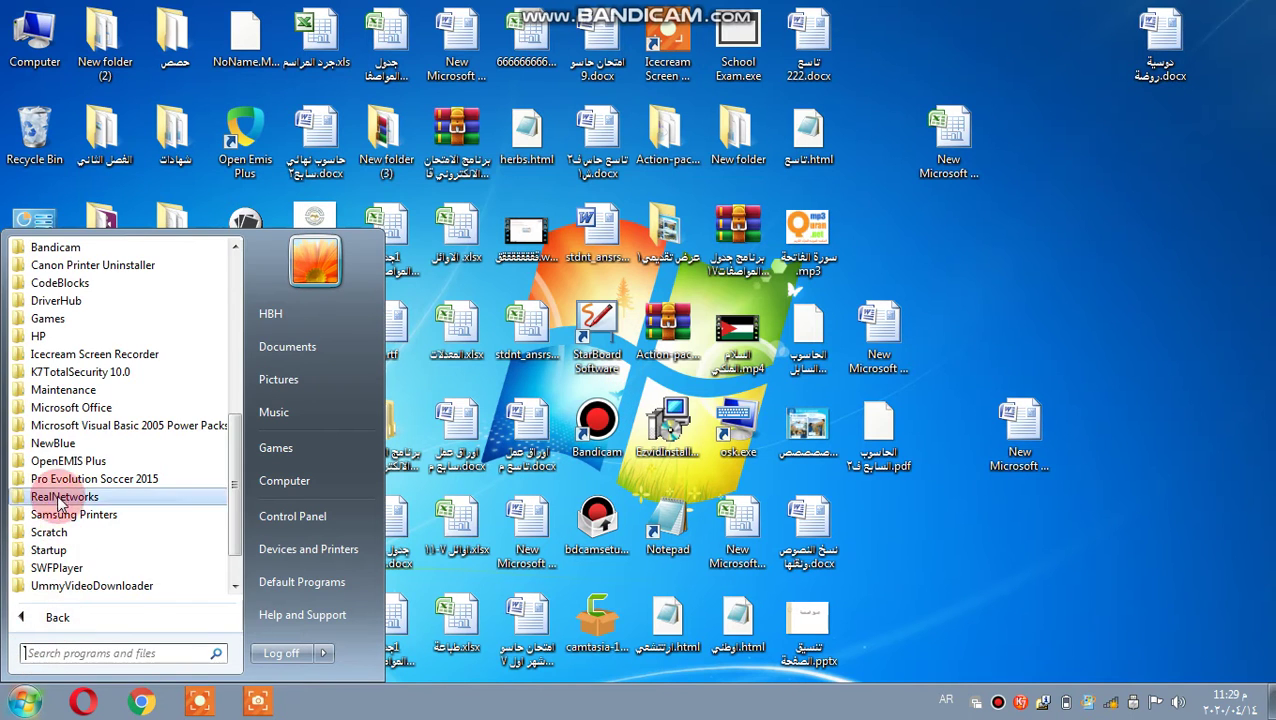
left_click(75, 407)
left_click(114, 444)
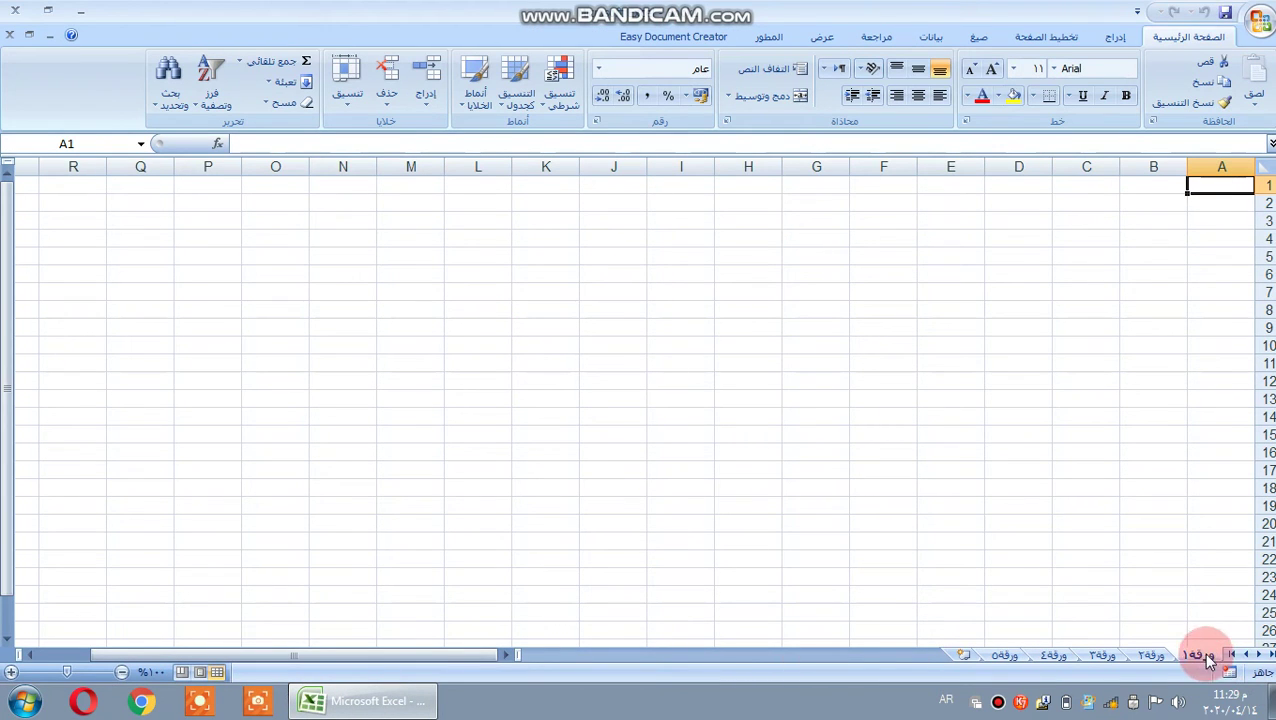
Go through sheets ورقة٢ to ورقة٥ of the new workbook one by one
left_click(1140, 655)
left_click(1100, 655)
left_click(1052, 655)
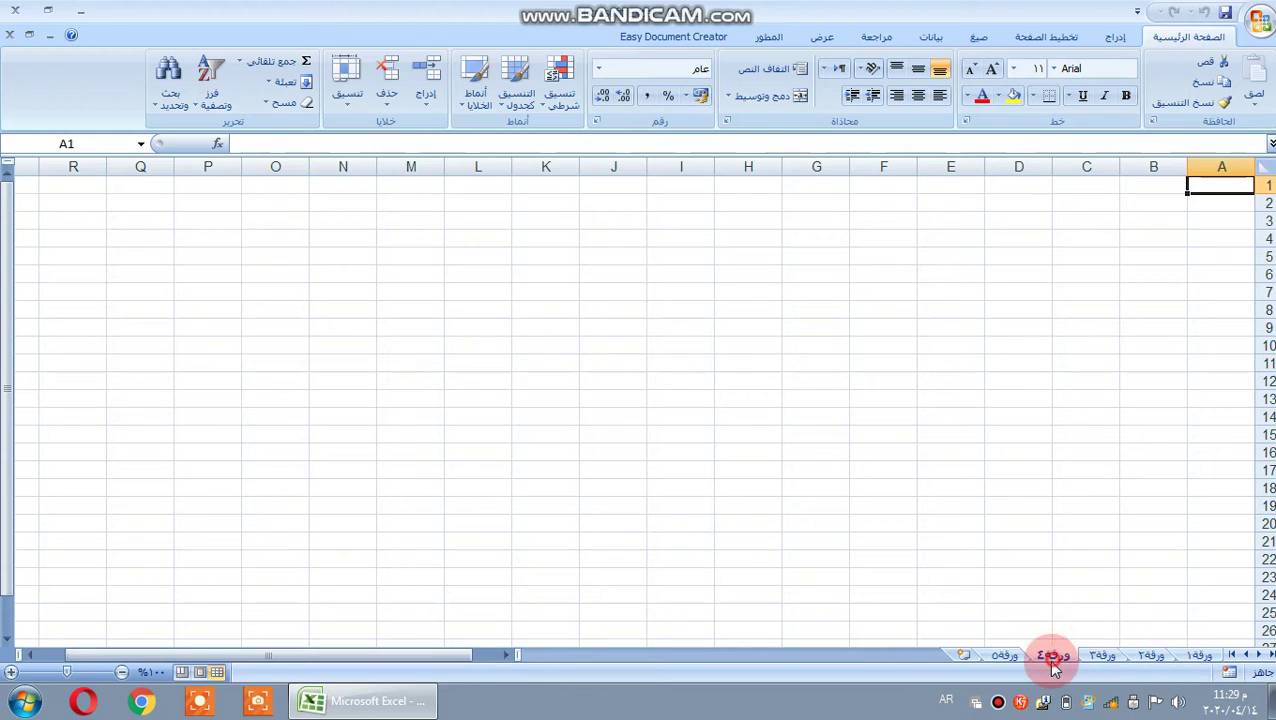
left_click(1008, 655)
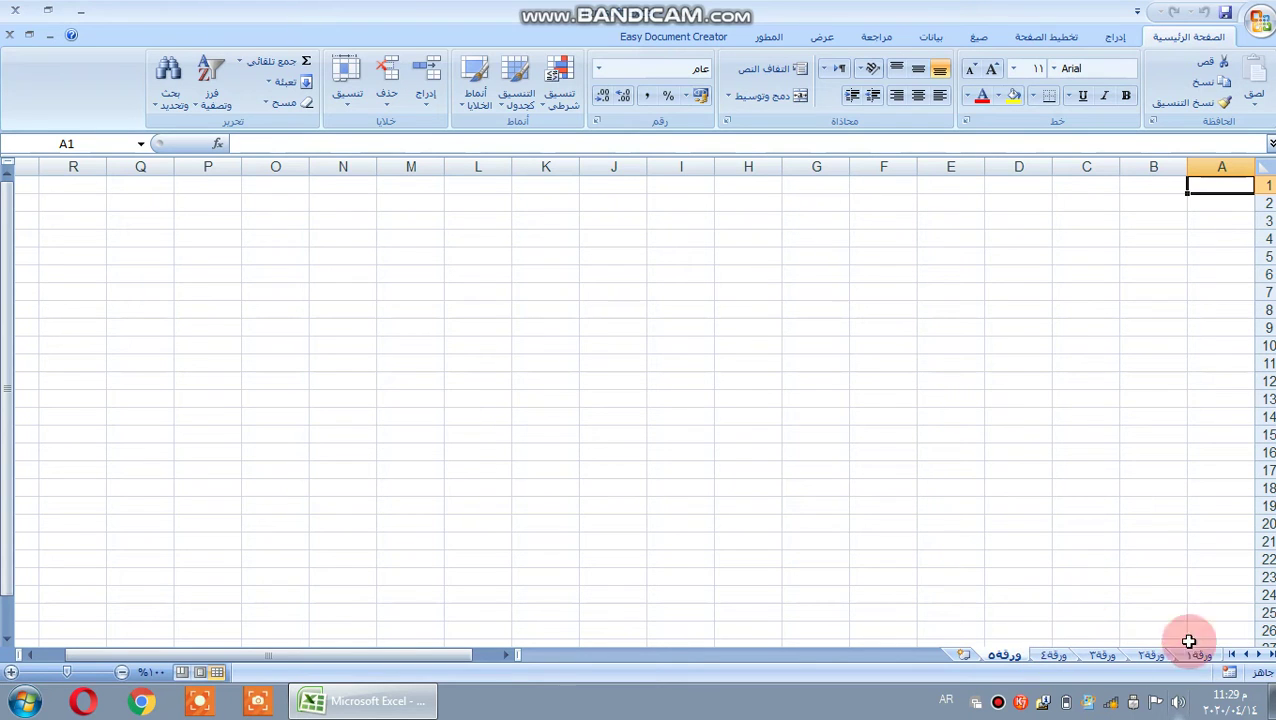
Rename the first sheet, ورقة١, as "الصف التاسع"
left_click(1160, 657)
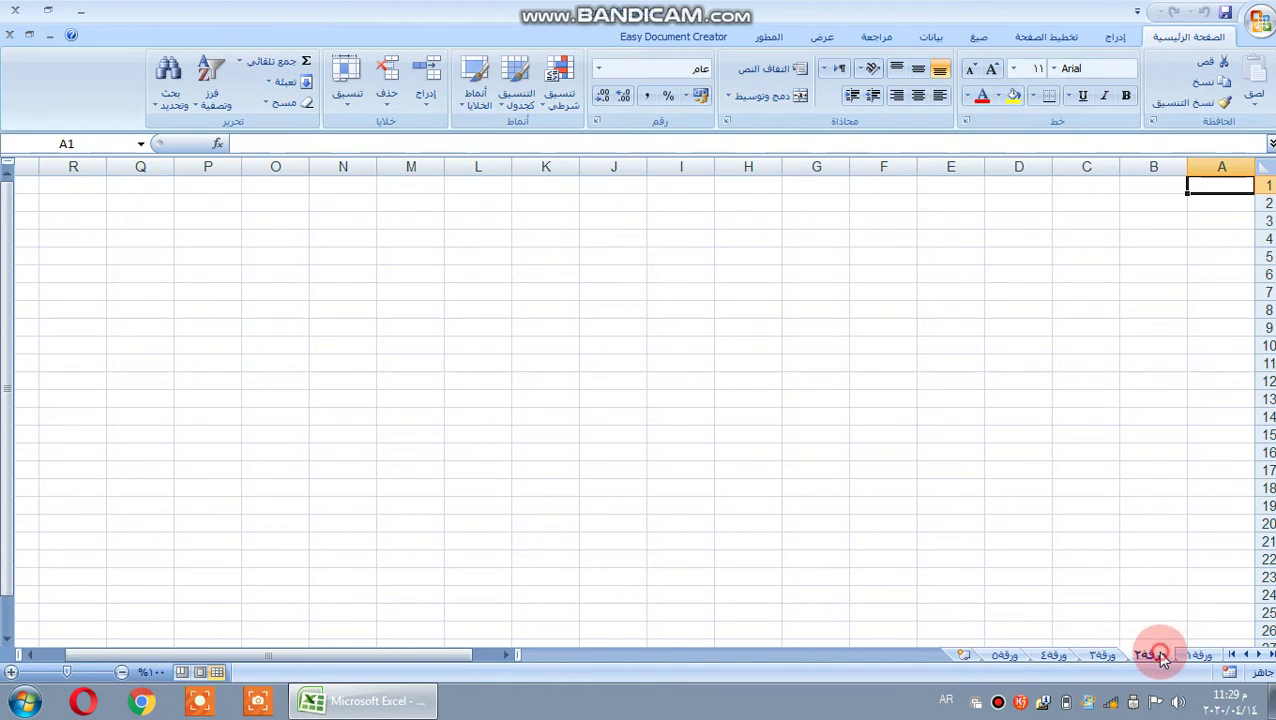
right_click(1197, 658)
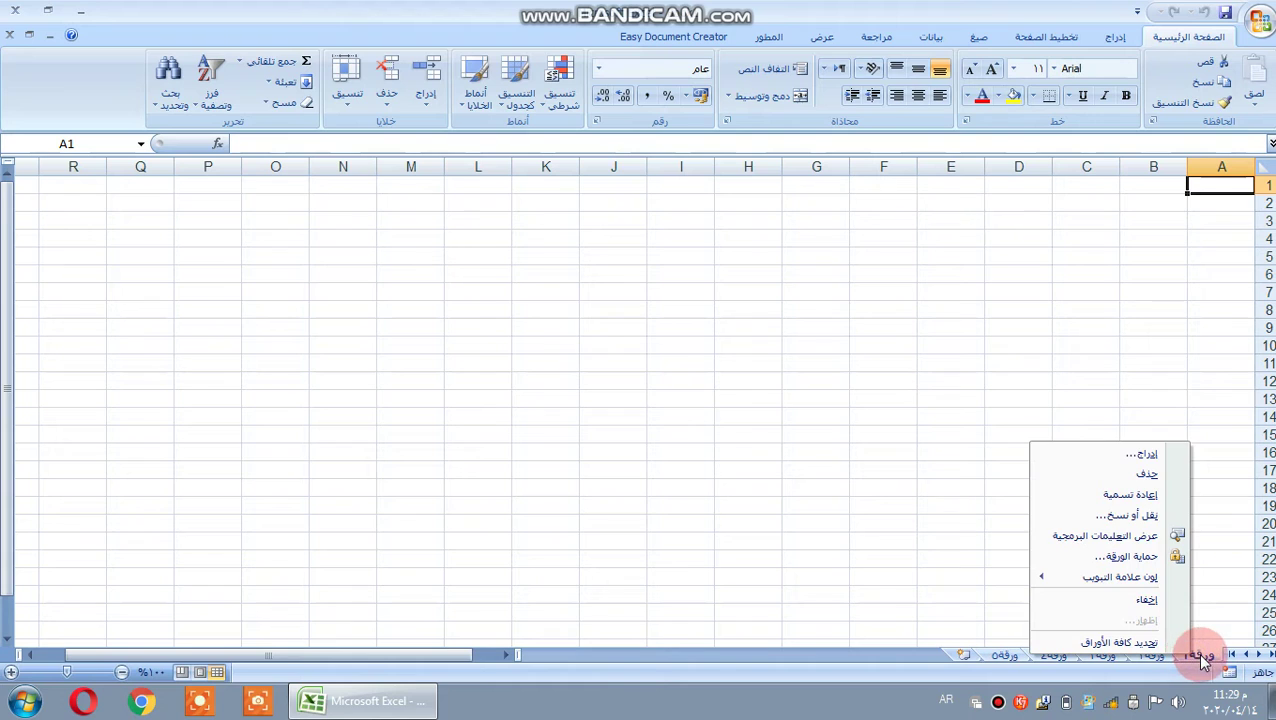
key("Escape")
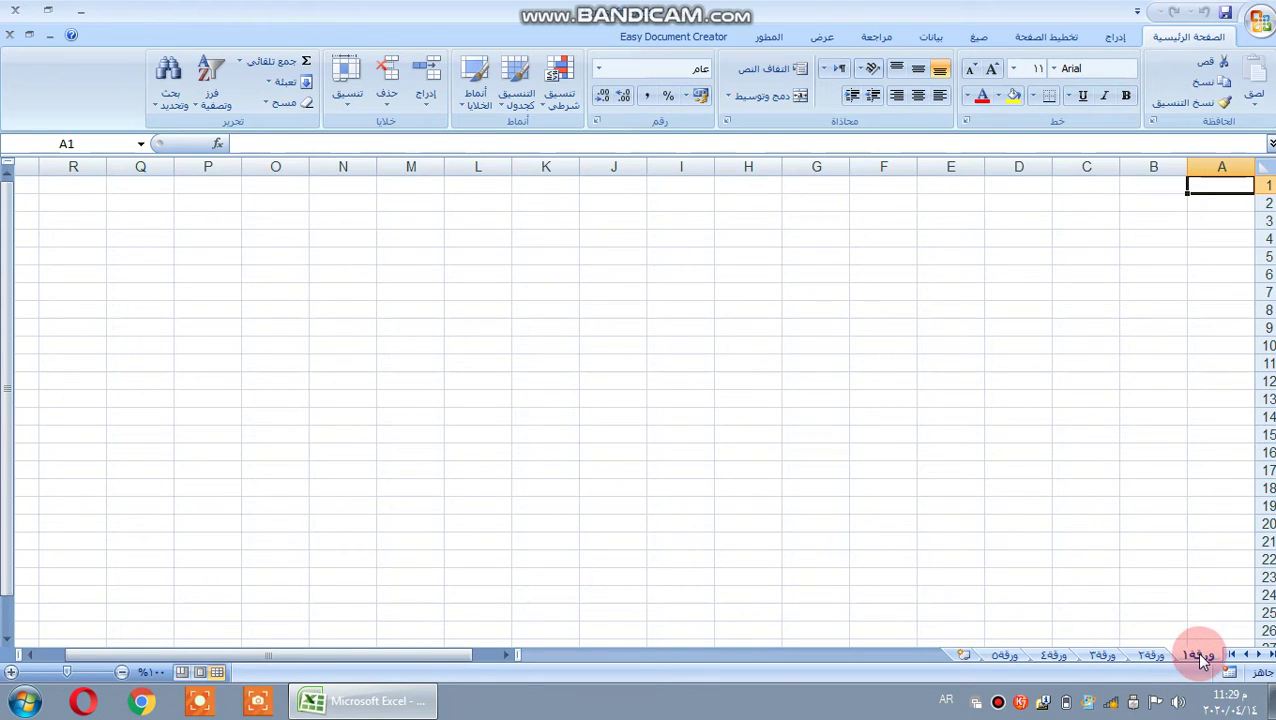
double_click(1195, 651)
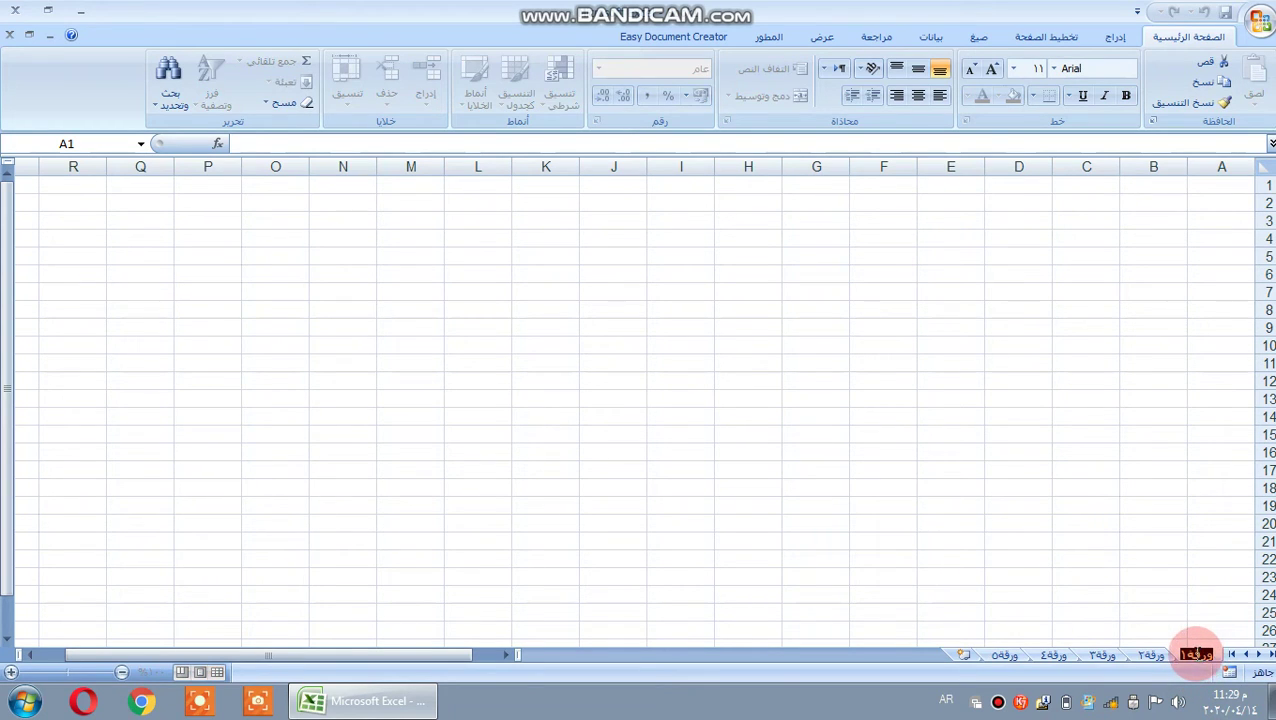
type("ال")
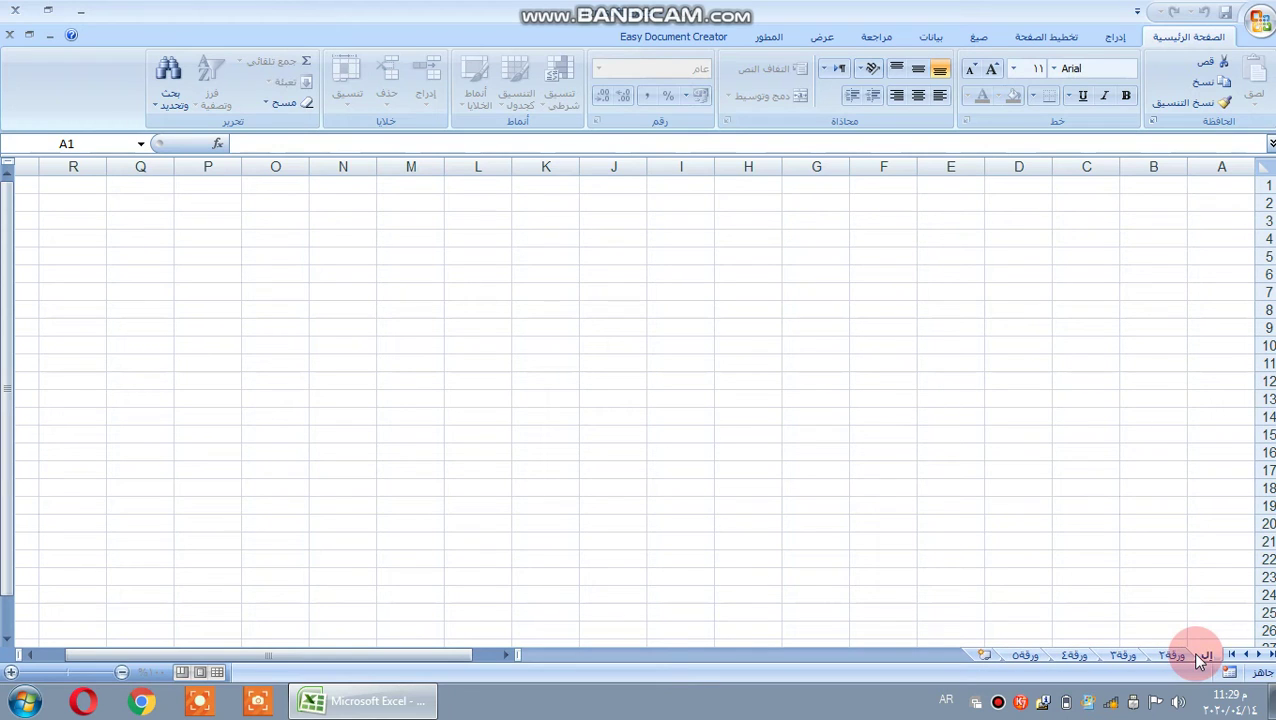
type("طيف")
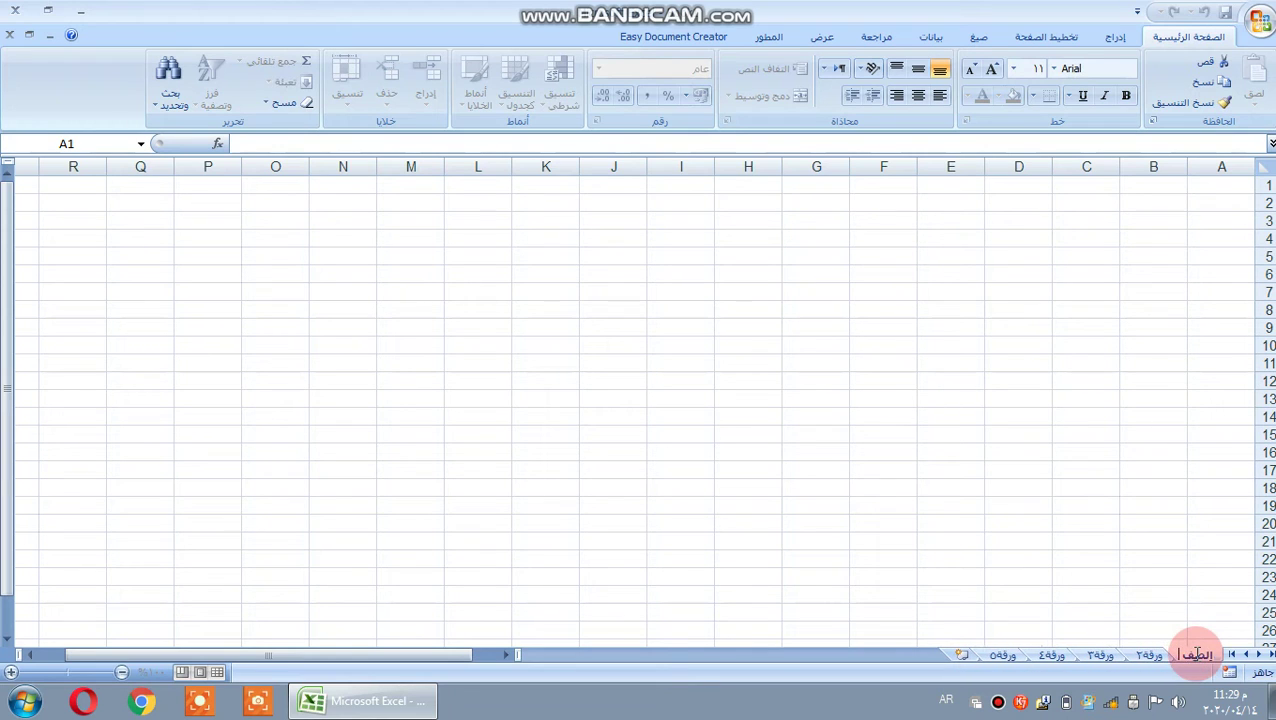
type(" التاسع")
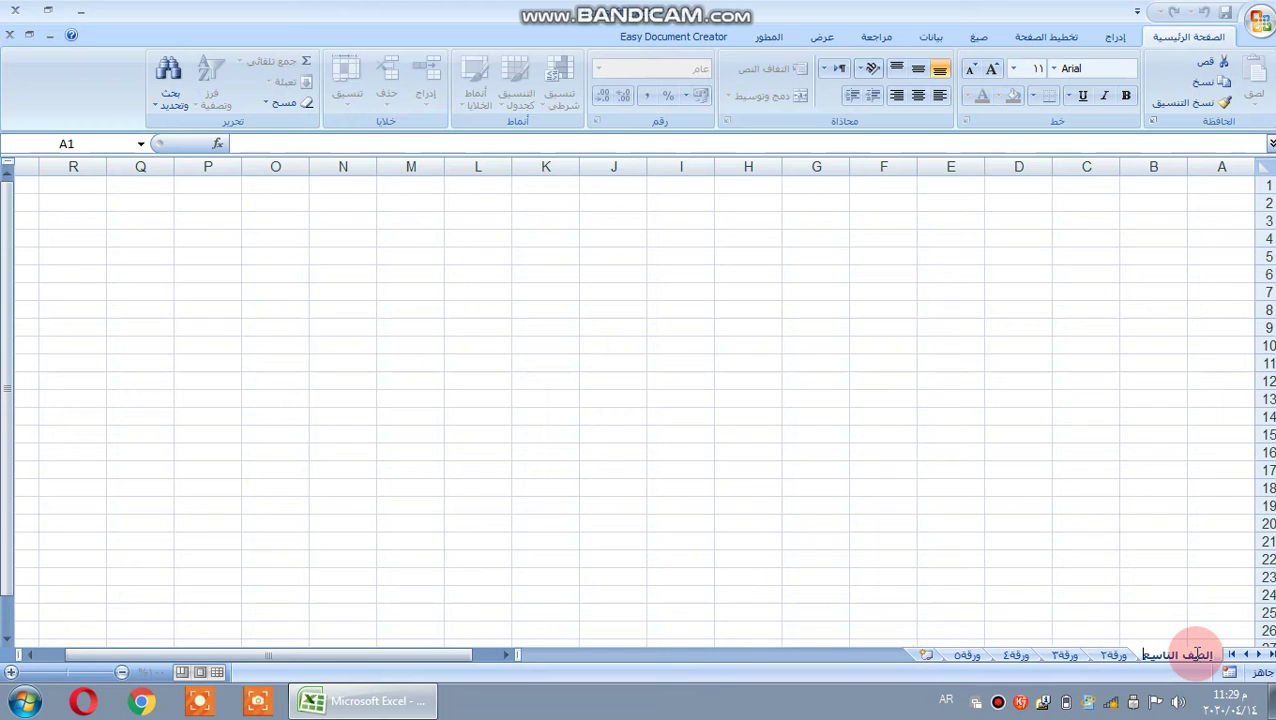
key("Return")
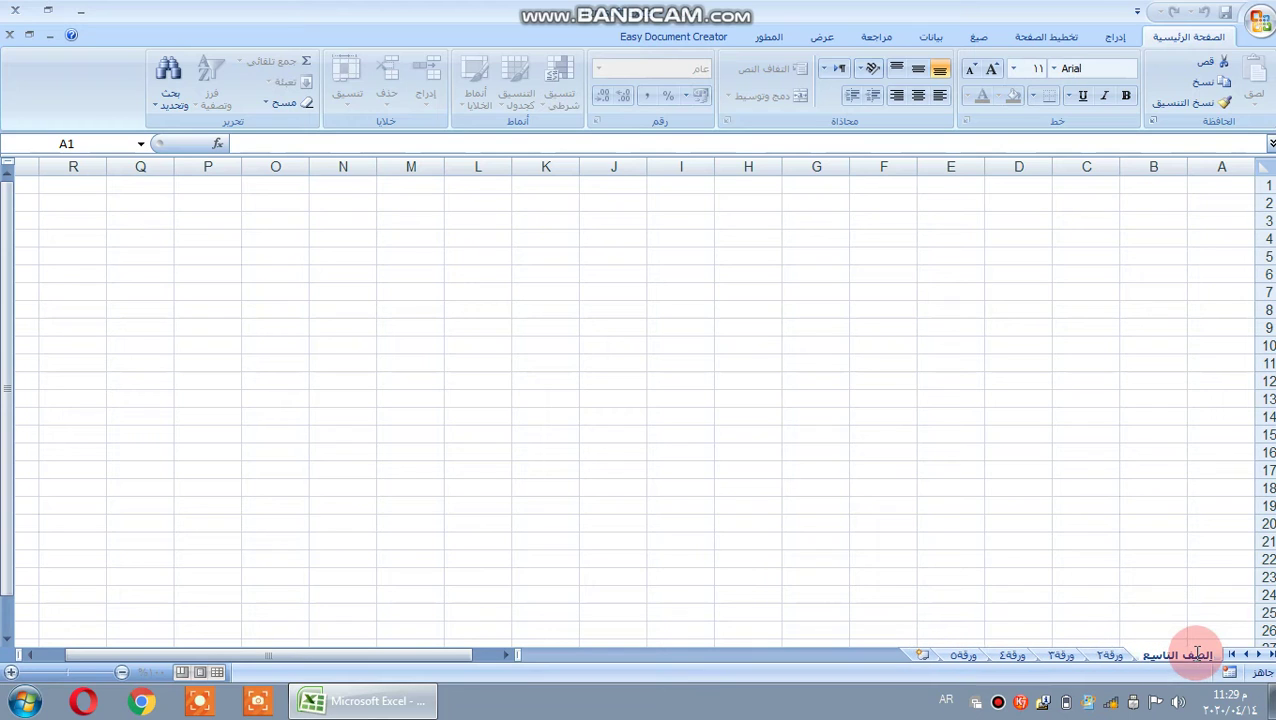
left_click(1181, 636)
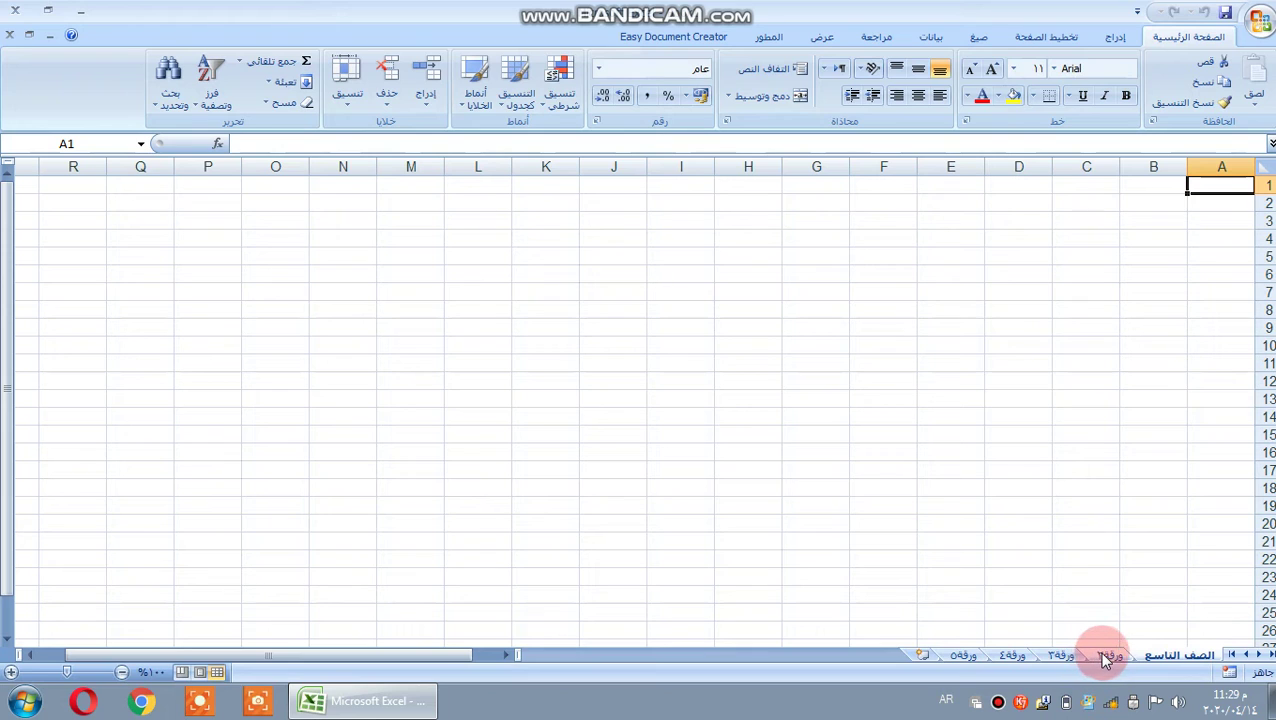
Rename the second sheet, ورقة٢, as "الصف الثامن"
left_click(1104, 655)
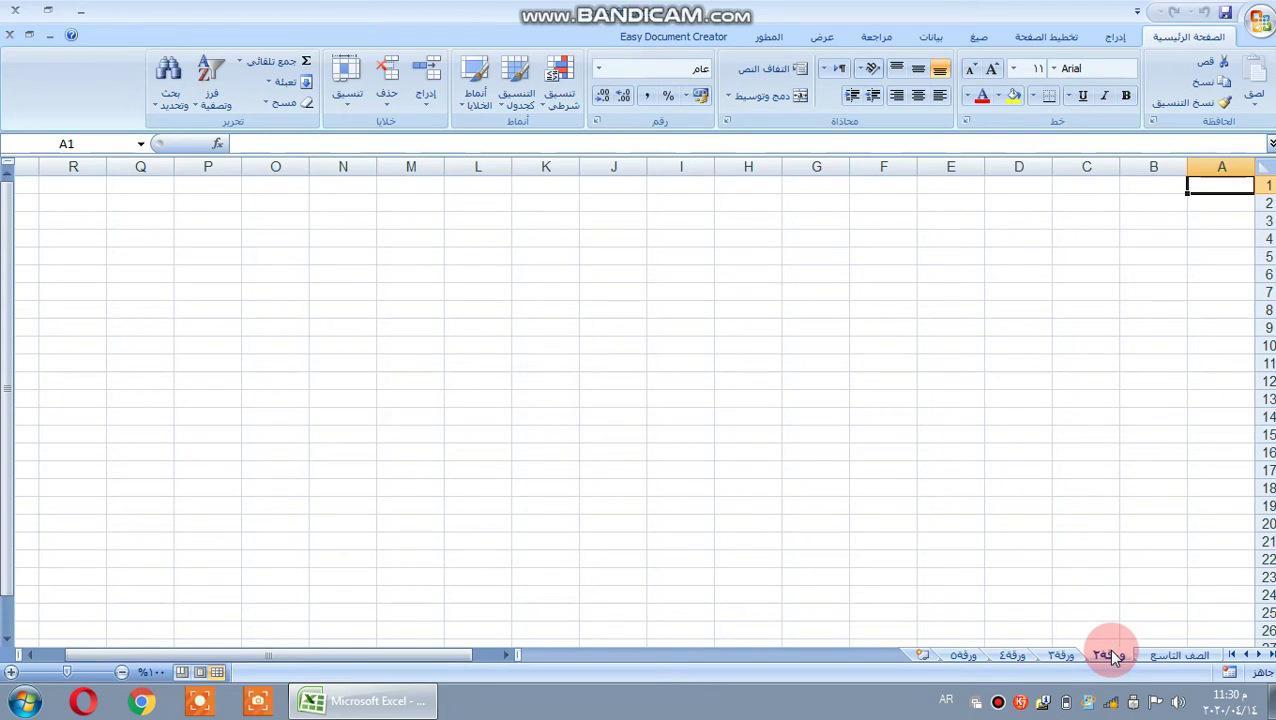
double_click(1107, 655)
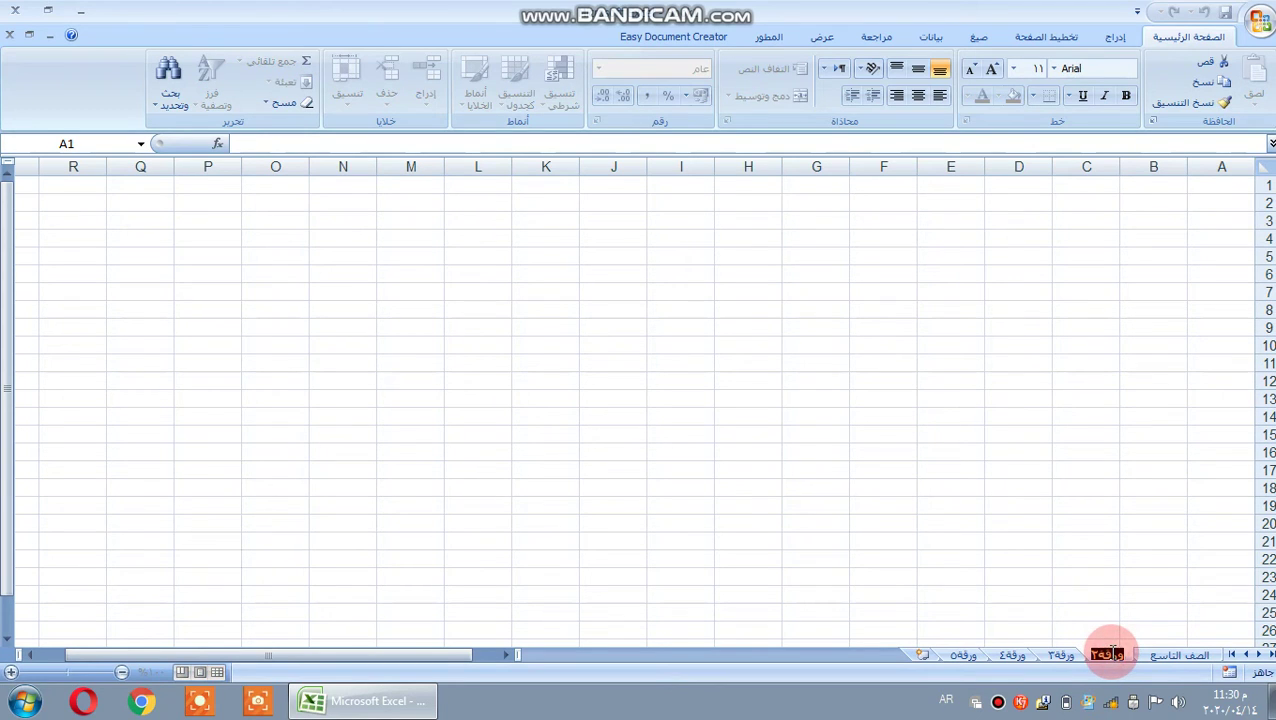
type("الصف ا")
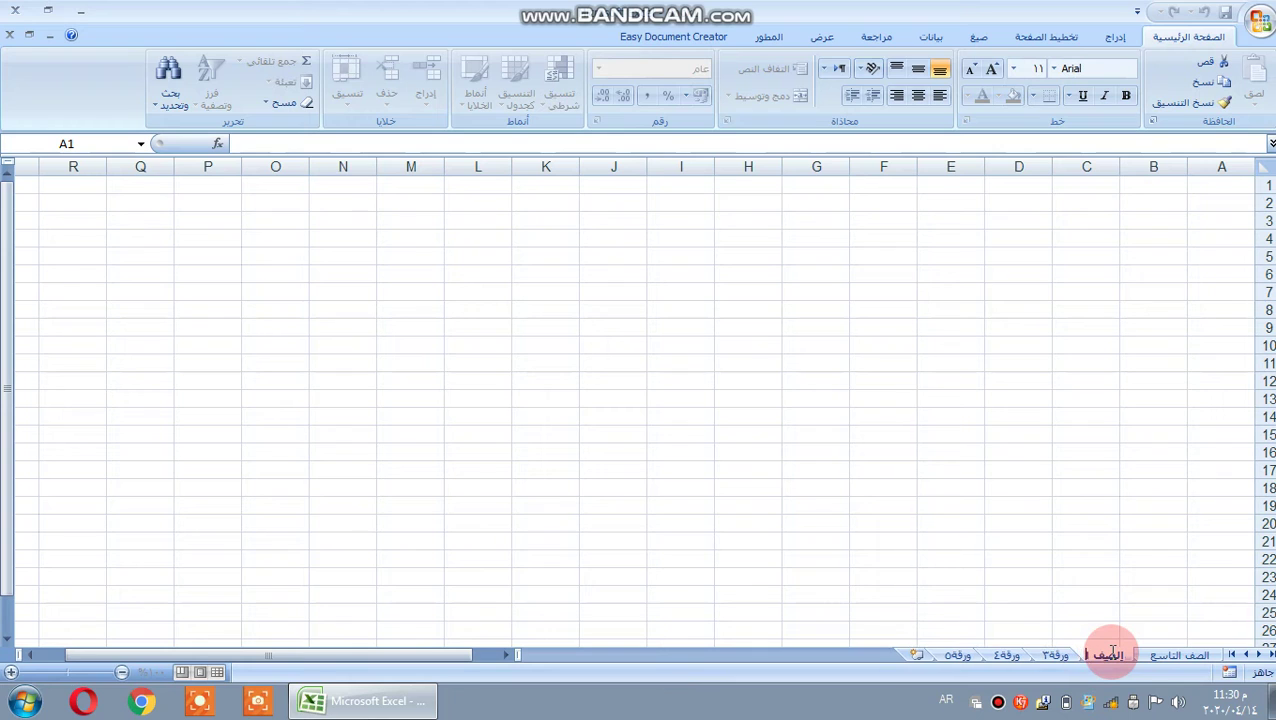
type("لثامن")
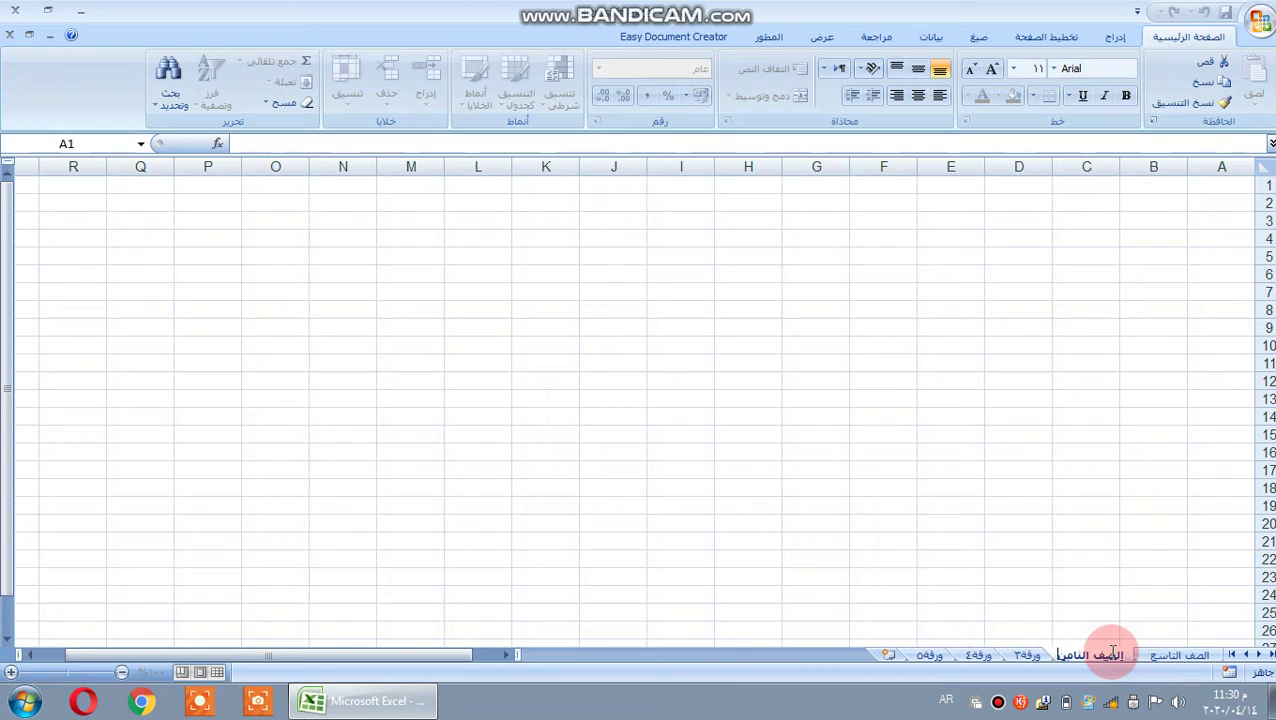
key("Return")
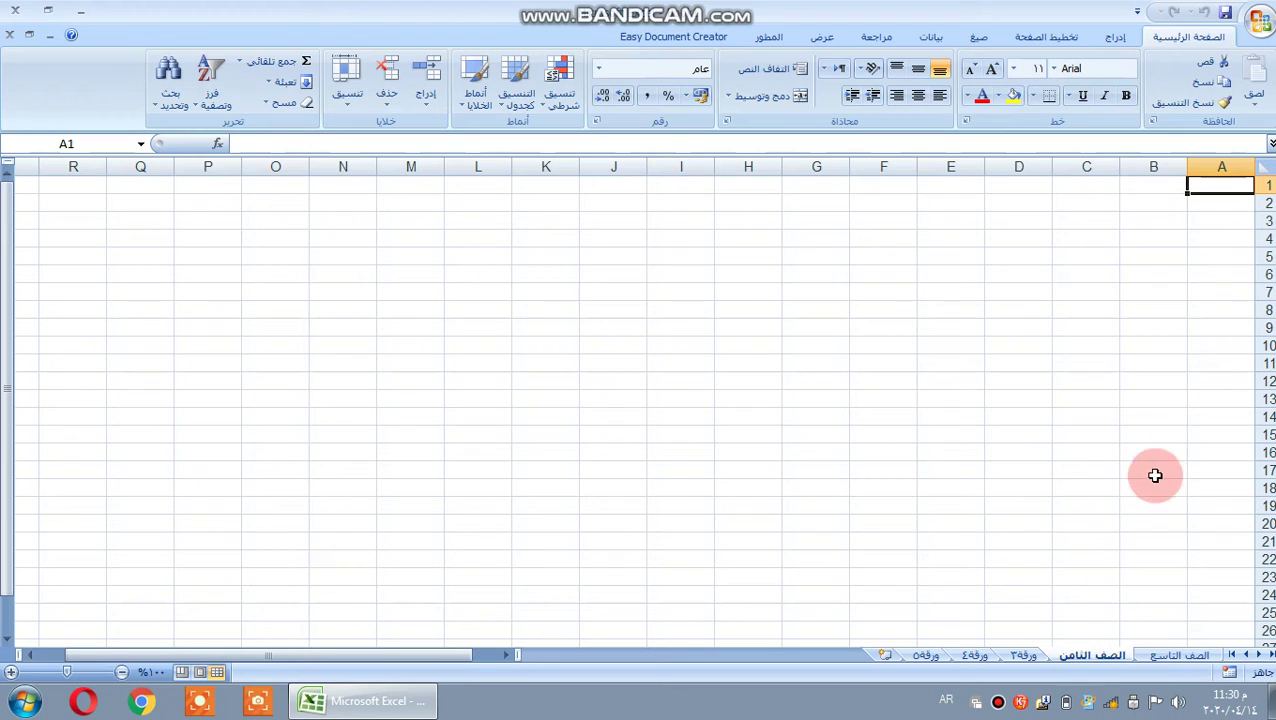
Insert a new blank worksheet before الصف الثامن and dismiss the antivirus notification
right_click(1093, 655)
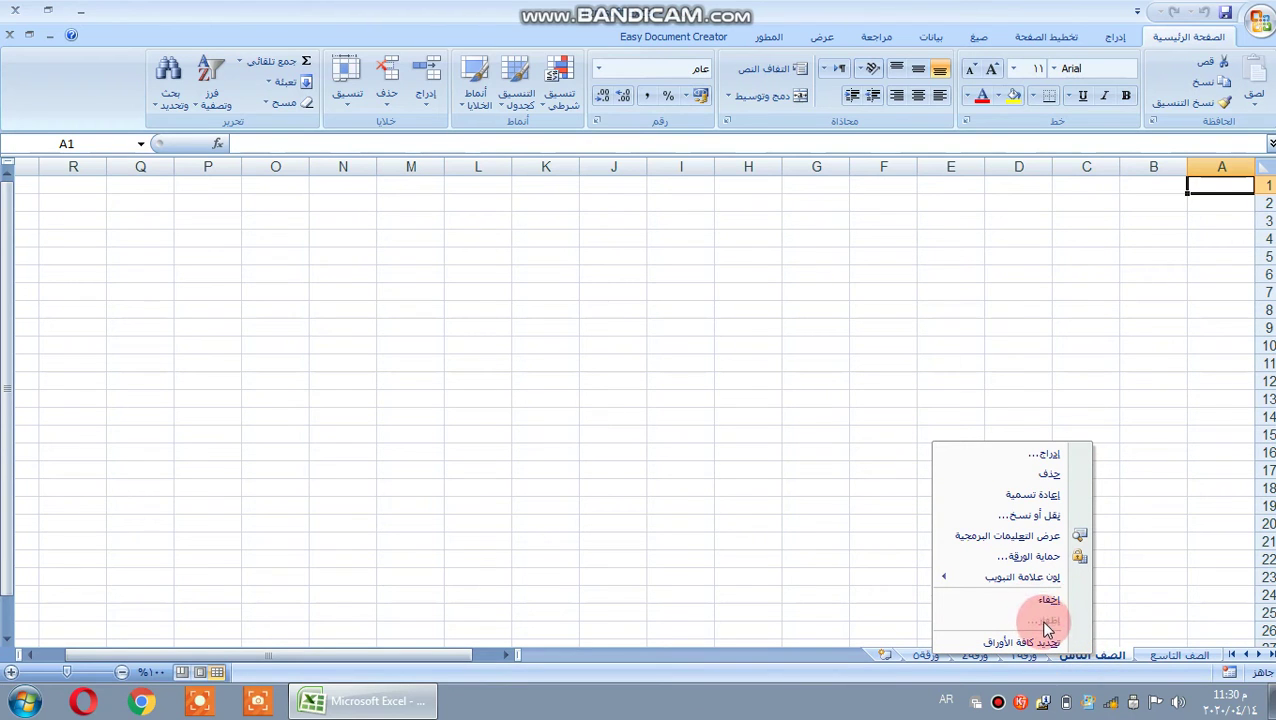
left_click(1050, 453)
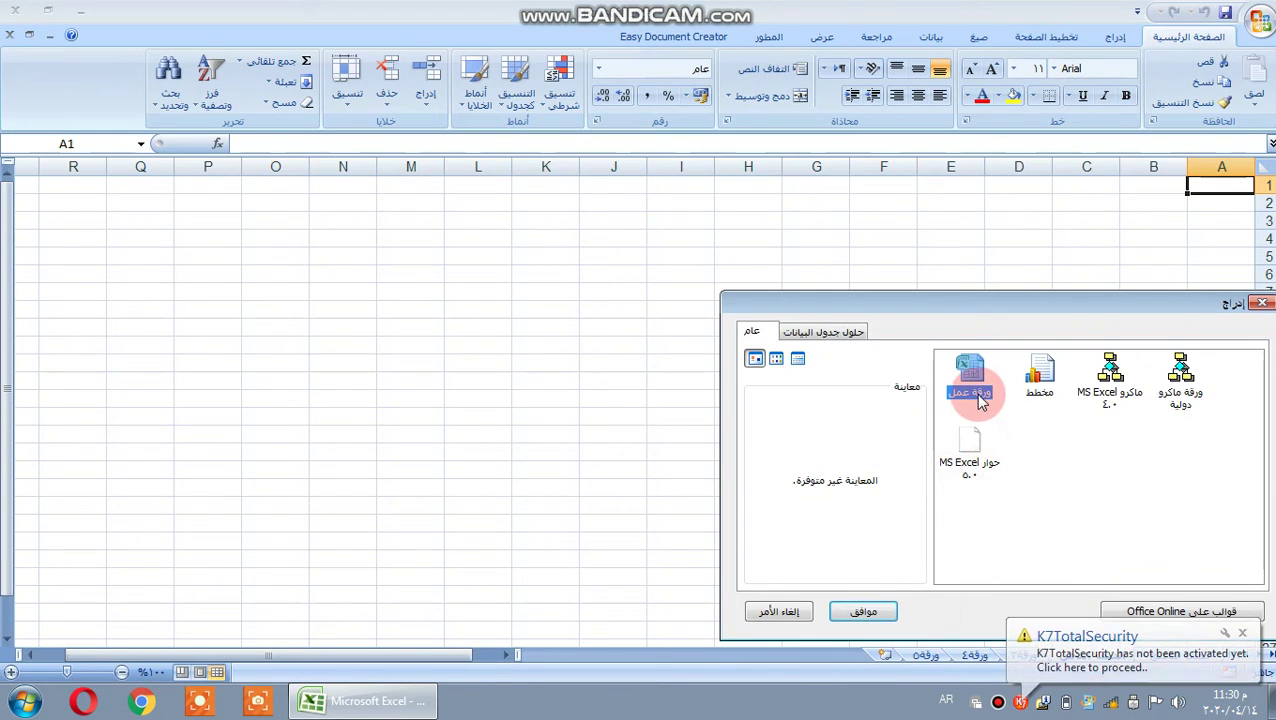
left_click(861, 611)
left_click(1242, 636)
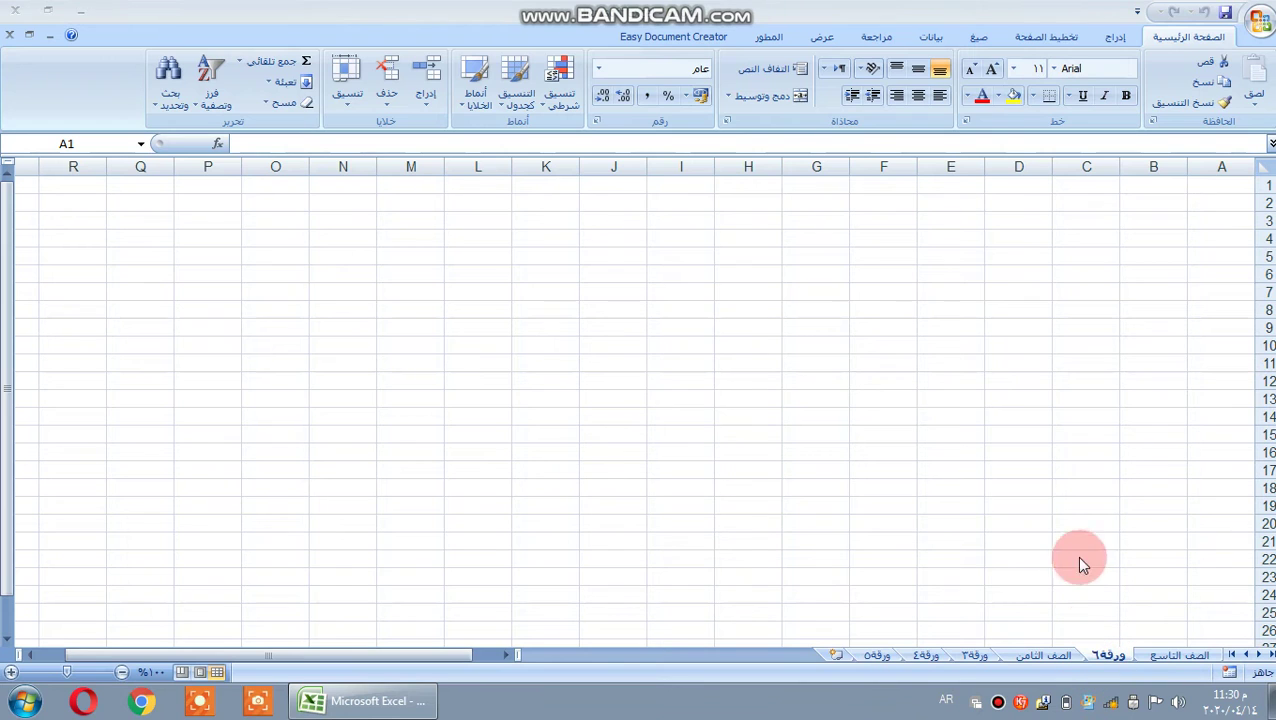
Enter "الاسم" in cell A1 of the new sheet ورقة٦
left_click(1210, 185)
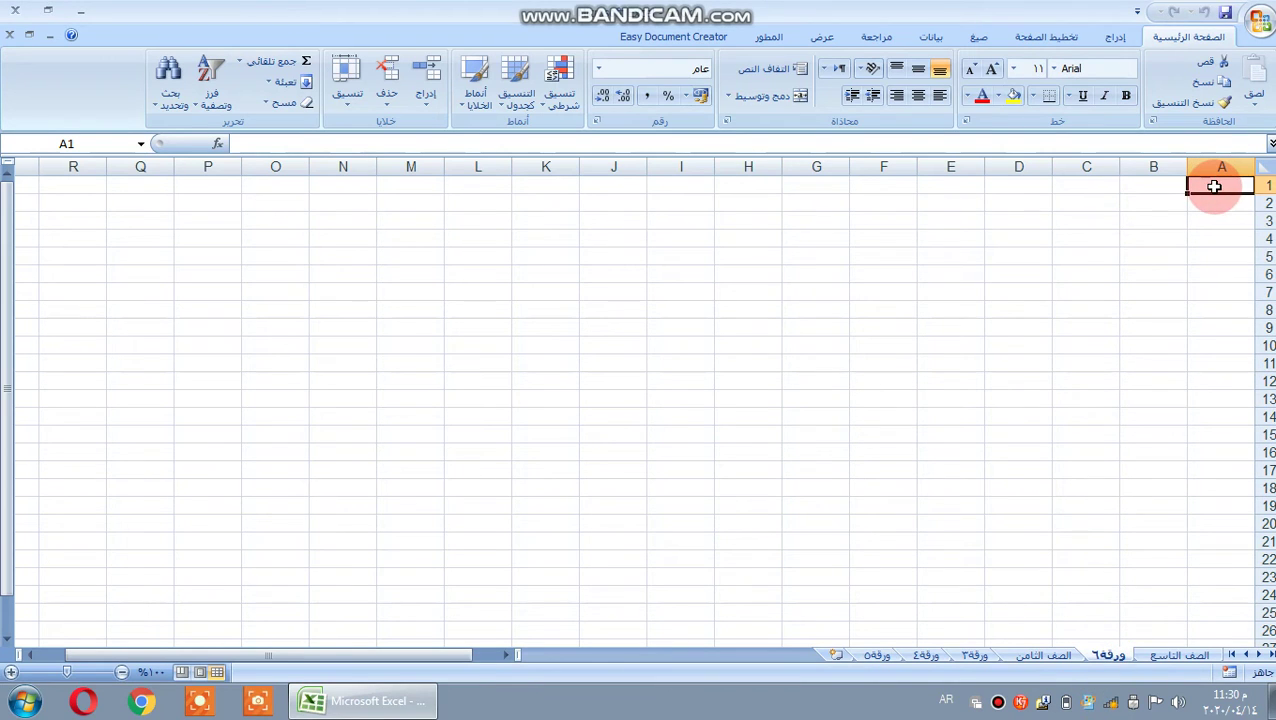
type("الاسم")
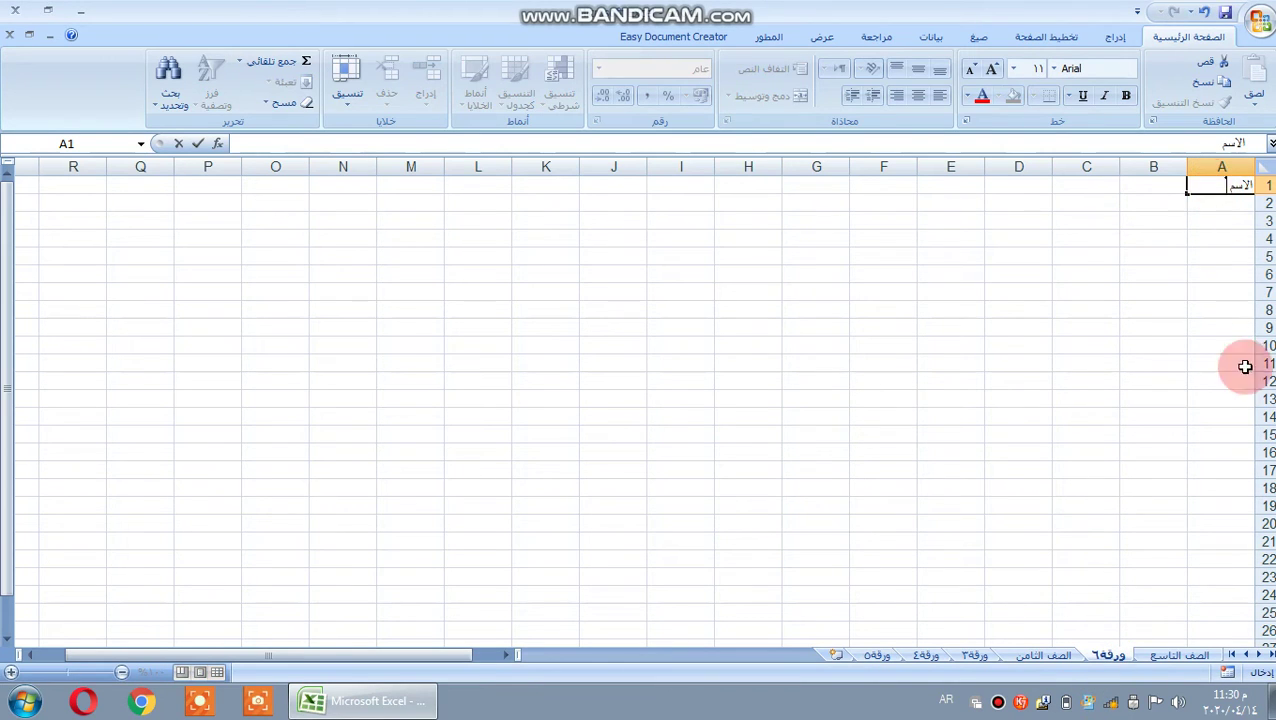
left_click(1105, 657)
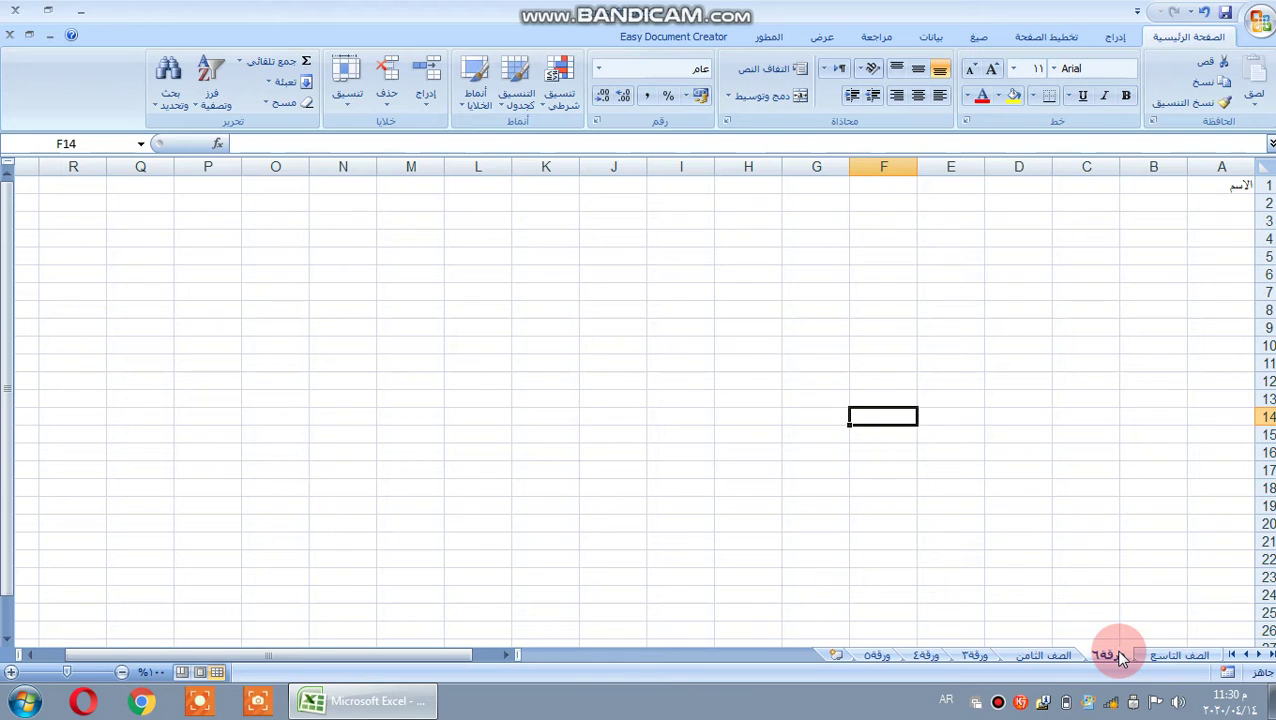
Delete the sheet ورقة٦ together with the data it contains
right_click(1121, 648)
right_click(1116, 657)
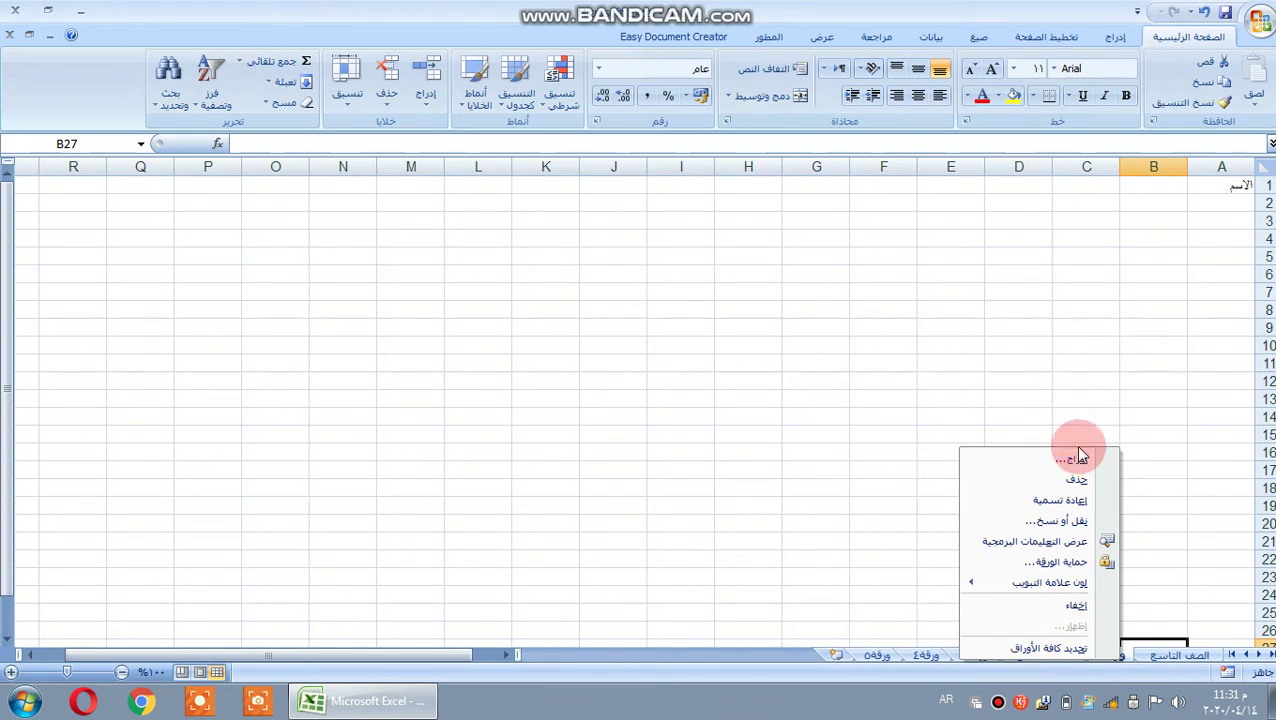
left_click(1084, 480)
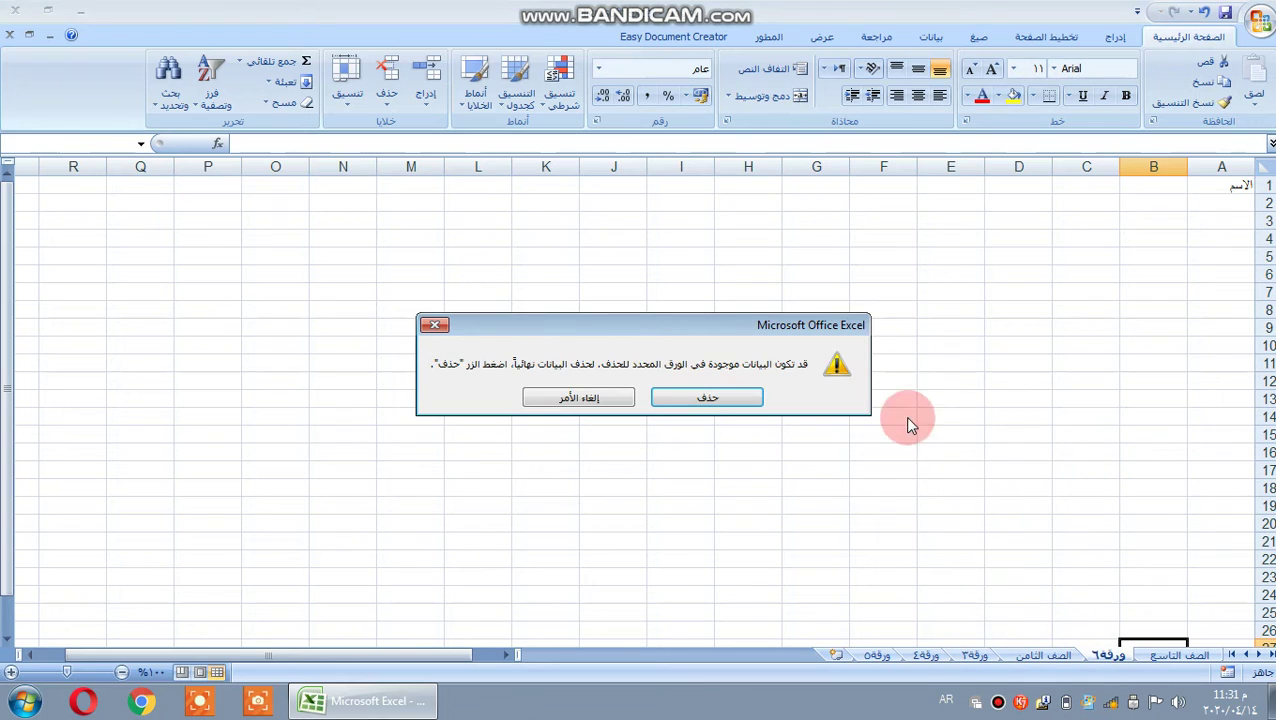
left_click(707, 398)
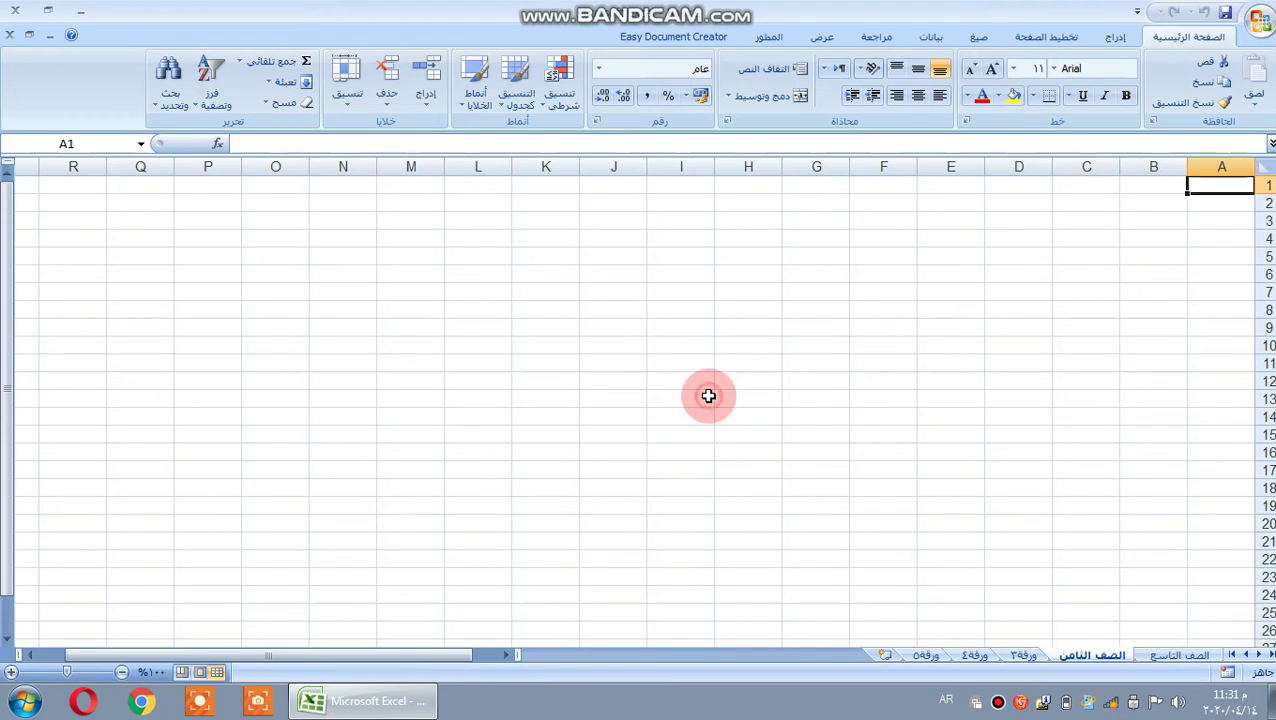
Move the sheet الصف التاسع within Book1 so it sits before ورقة٤
left_click(1193, 658)
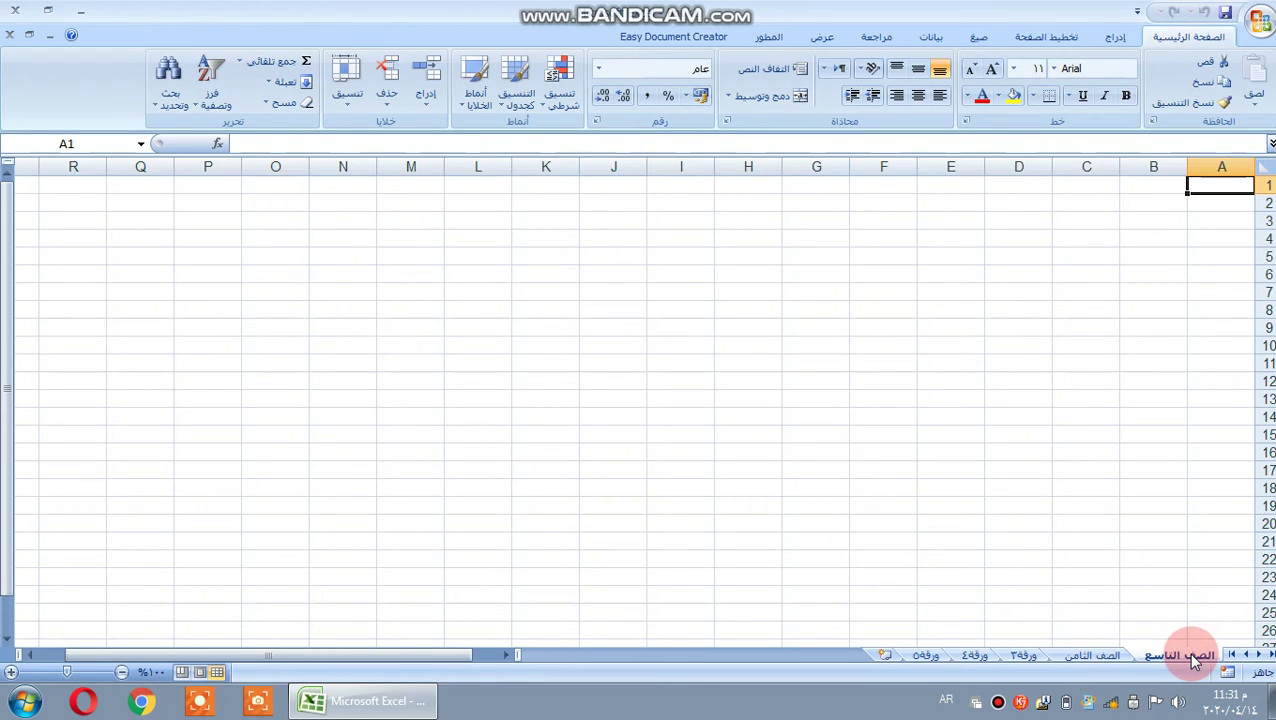
right_click(1192, 655)
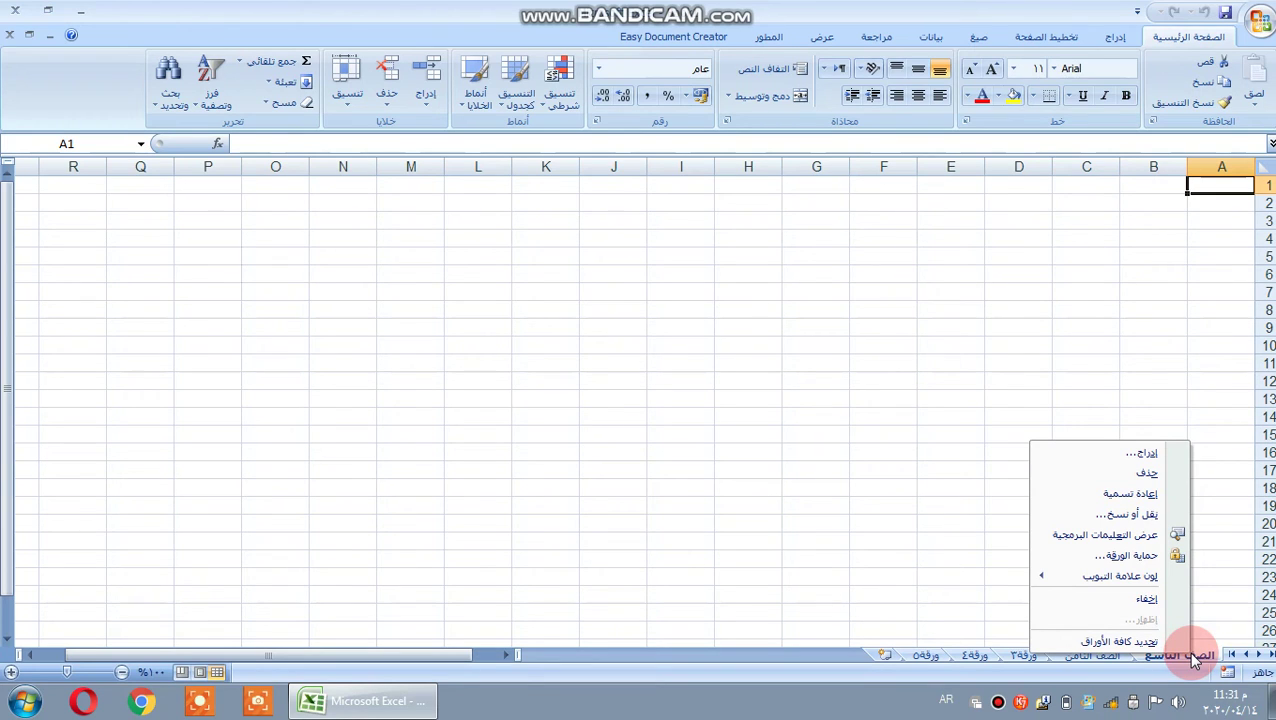
left_click(1140, 522)
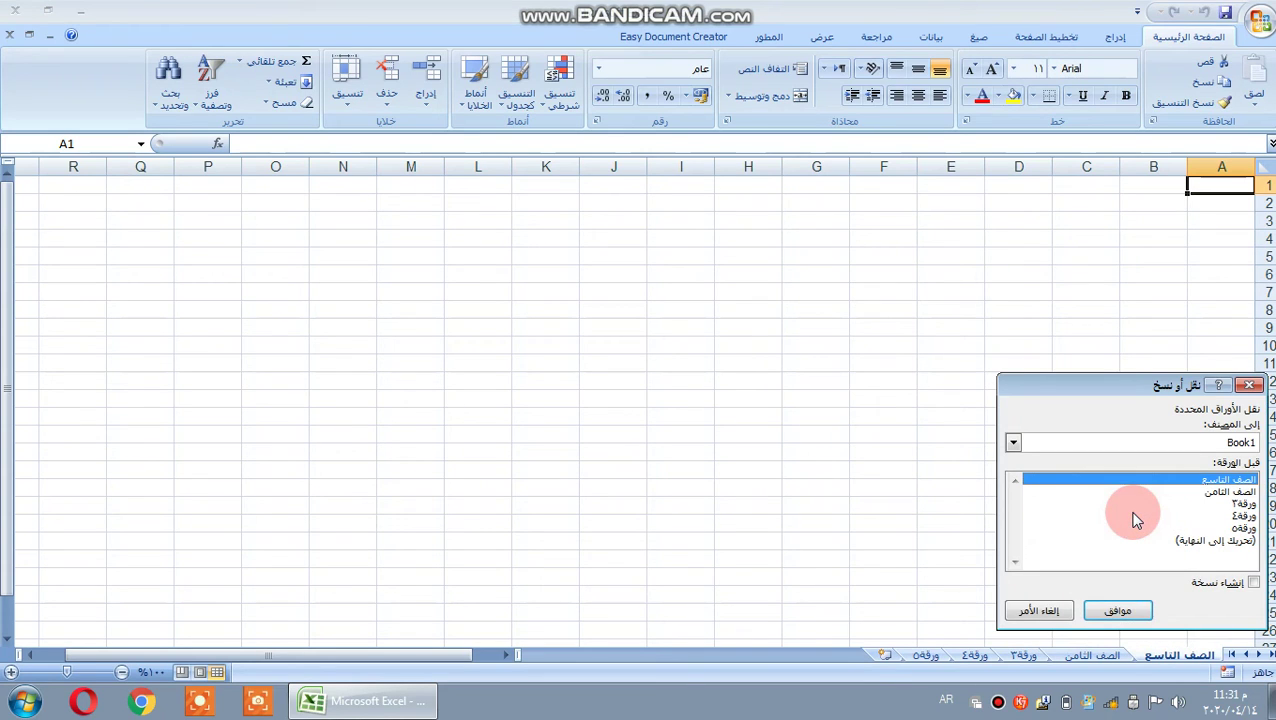
left_click(1203, 443)
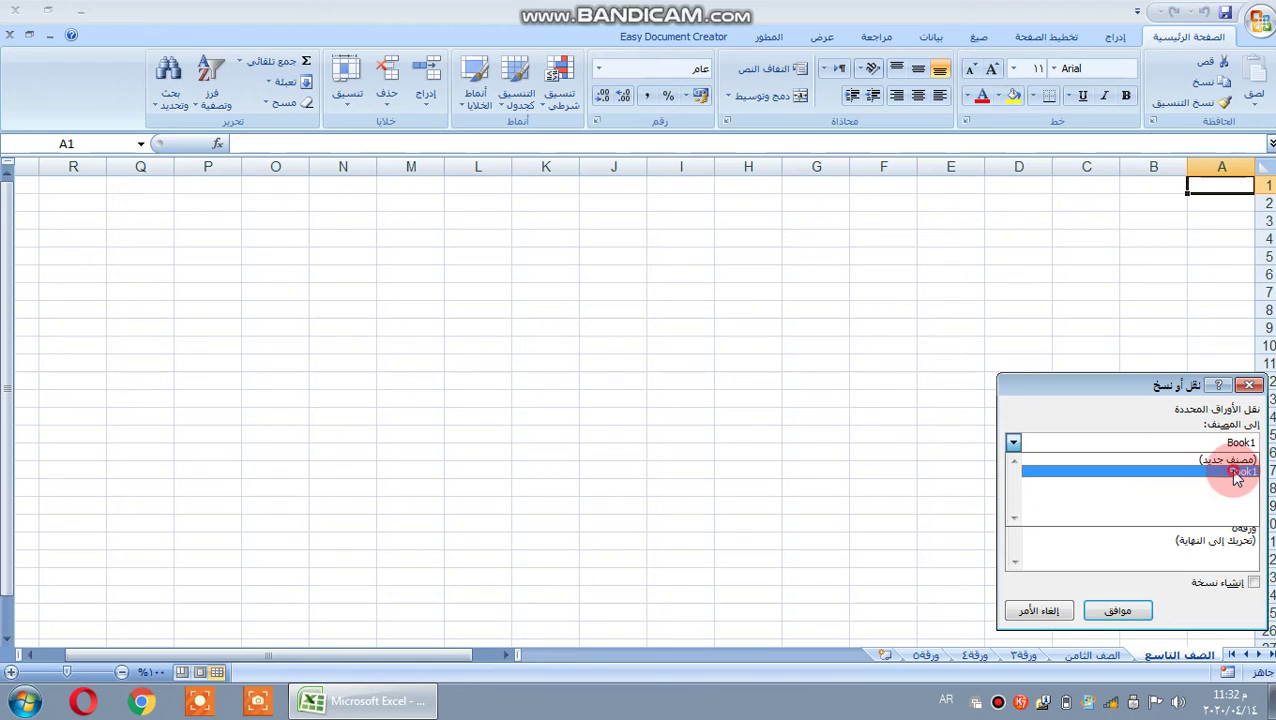
left_click(1105, 472)
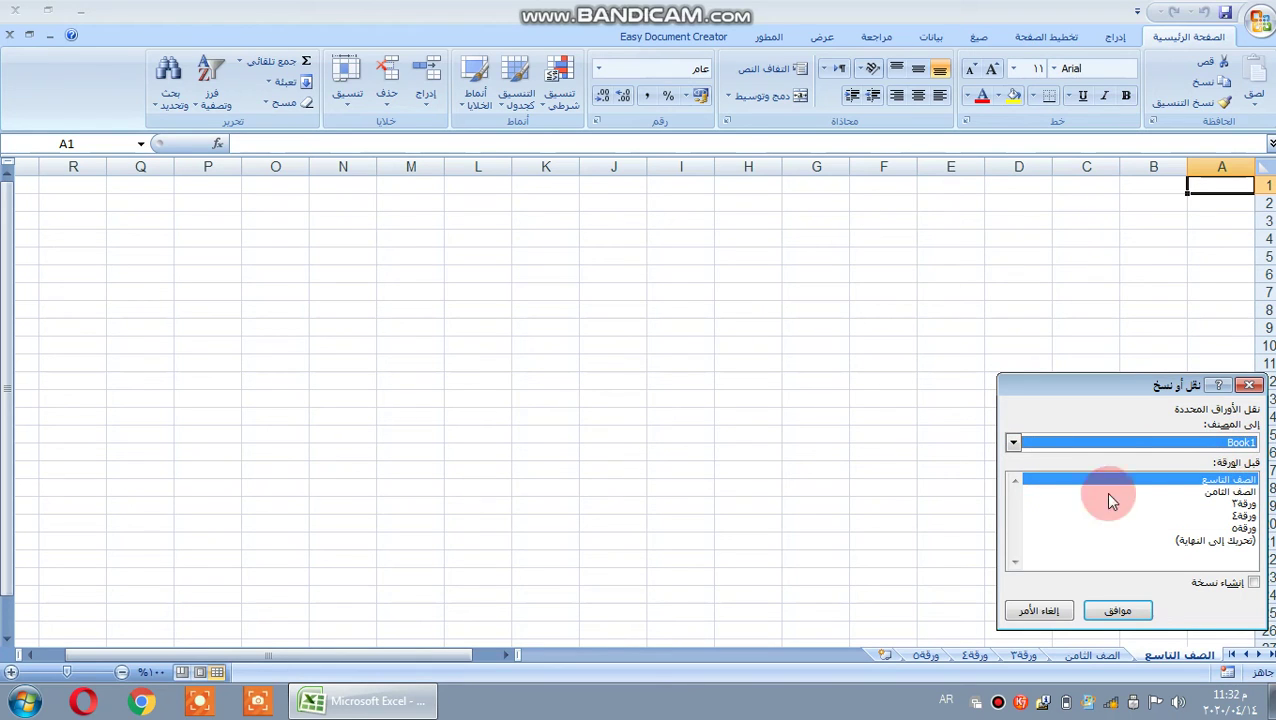
left_click(1232, 515)
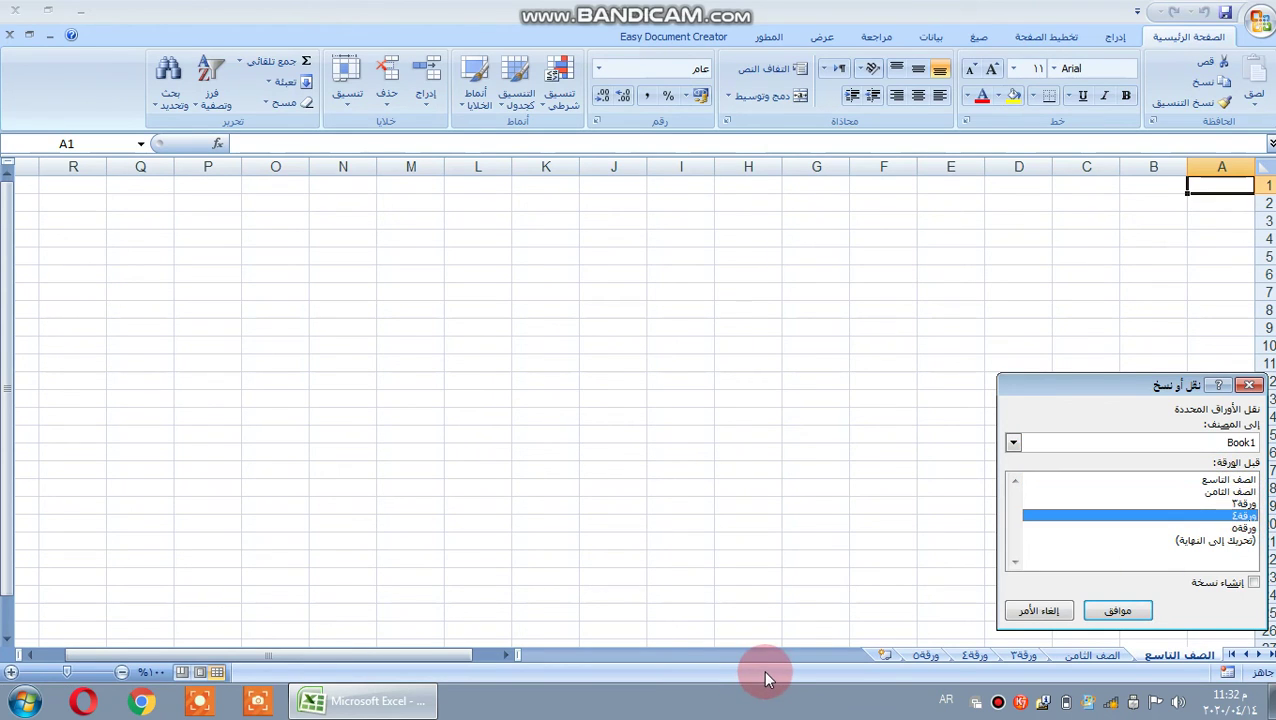
left_click(1245, 528)
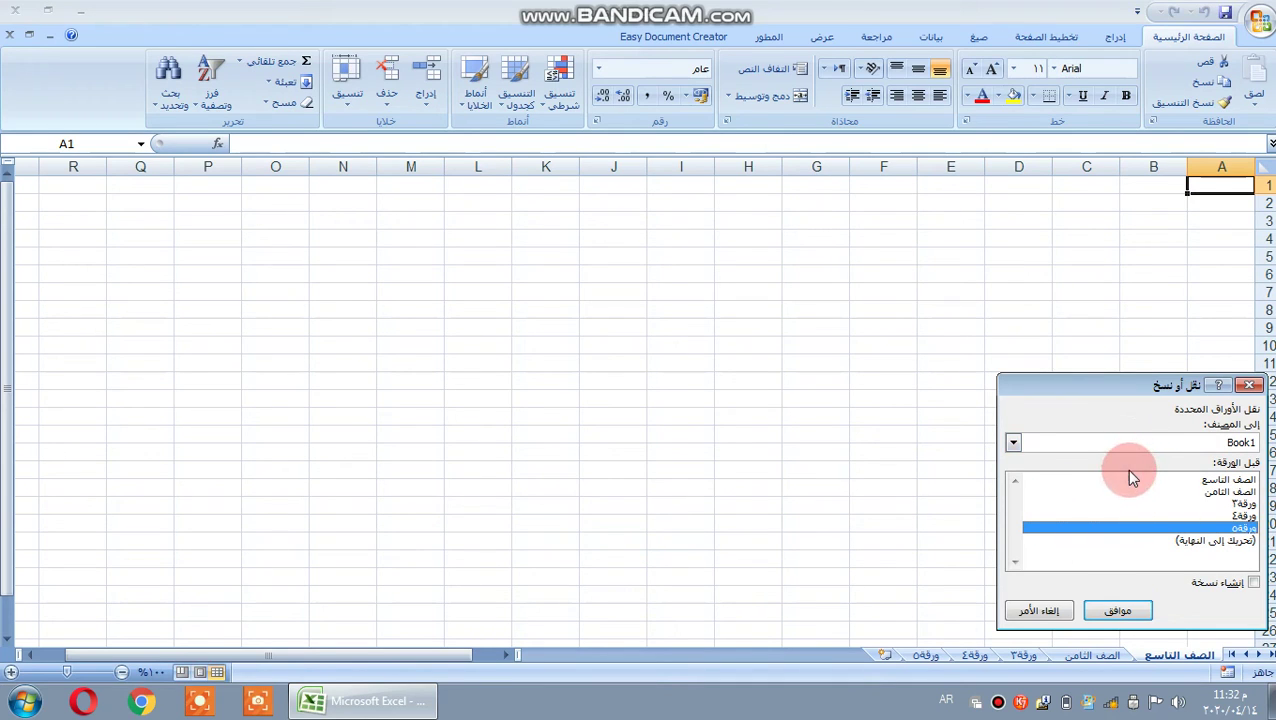
left_click(1240, 516)
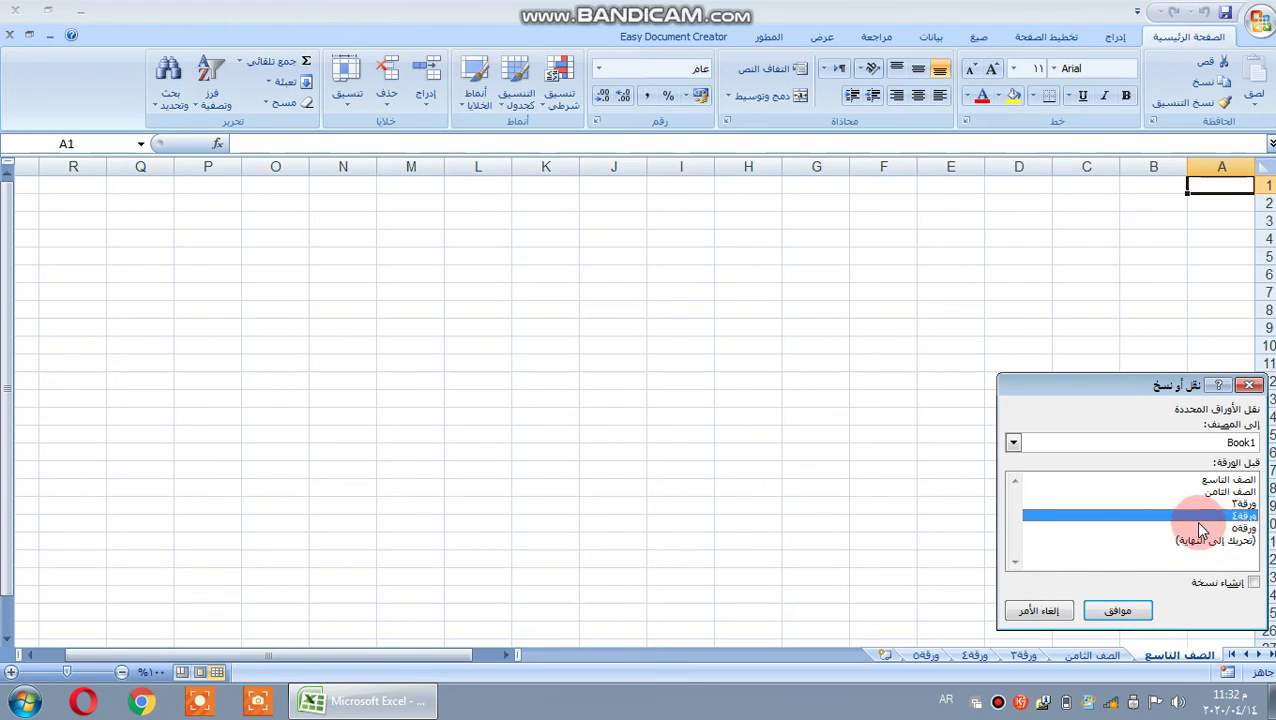
left_click(1113, 612)
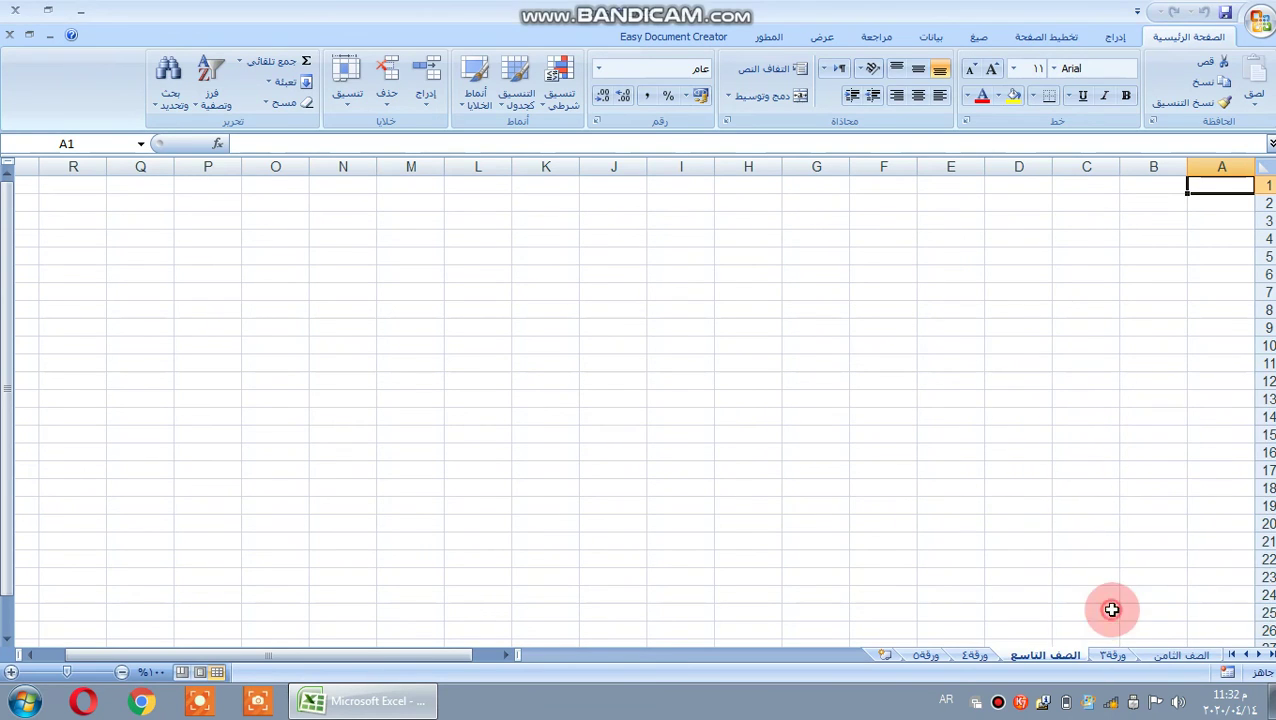
left_click(970, 656)
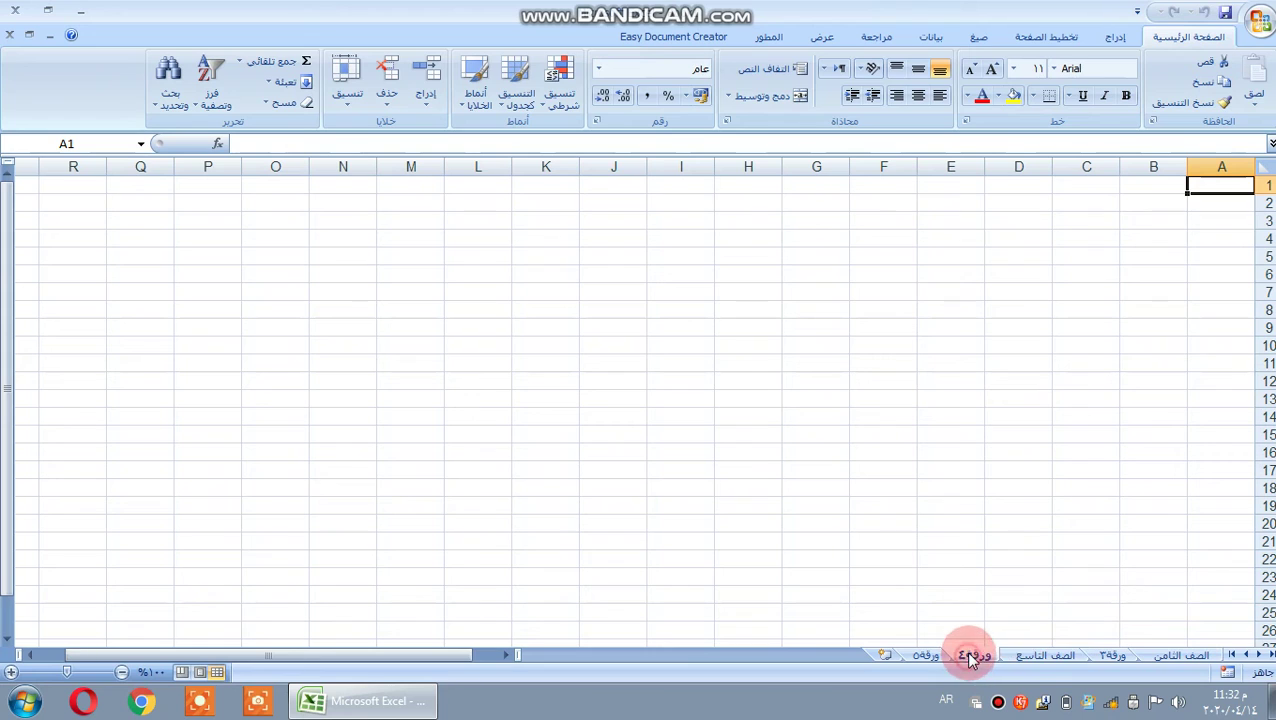
Create a copy of the sheet الصف التاسع at the end of Book1 and select the range B3:O25 in the copy
left_click(1030, 656)
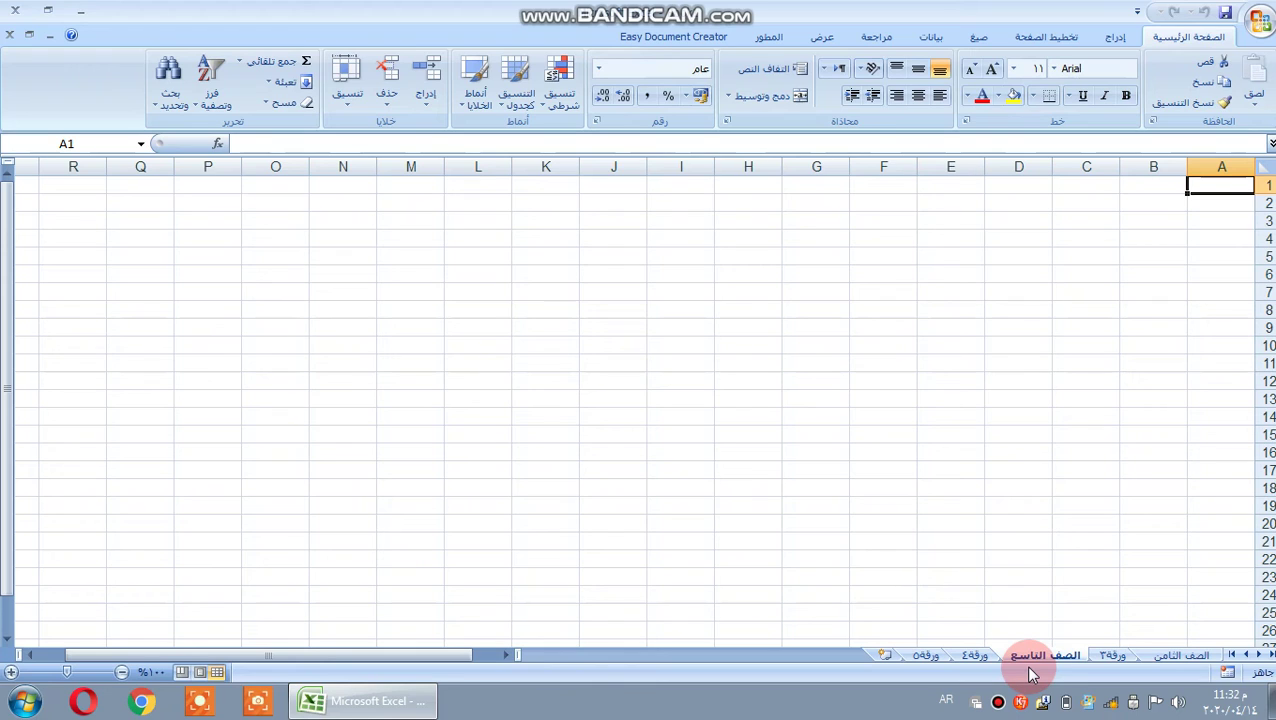
right_click(1035, 657)
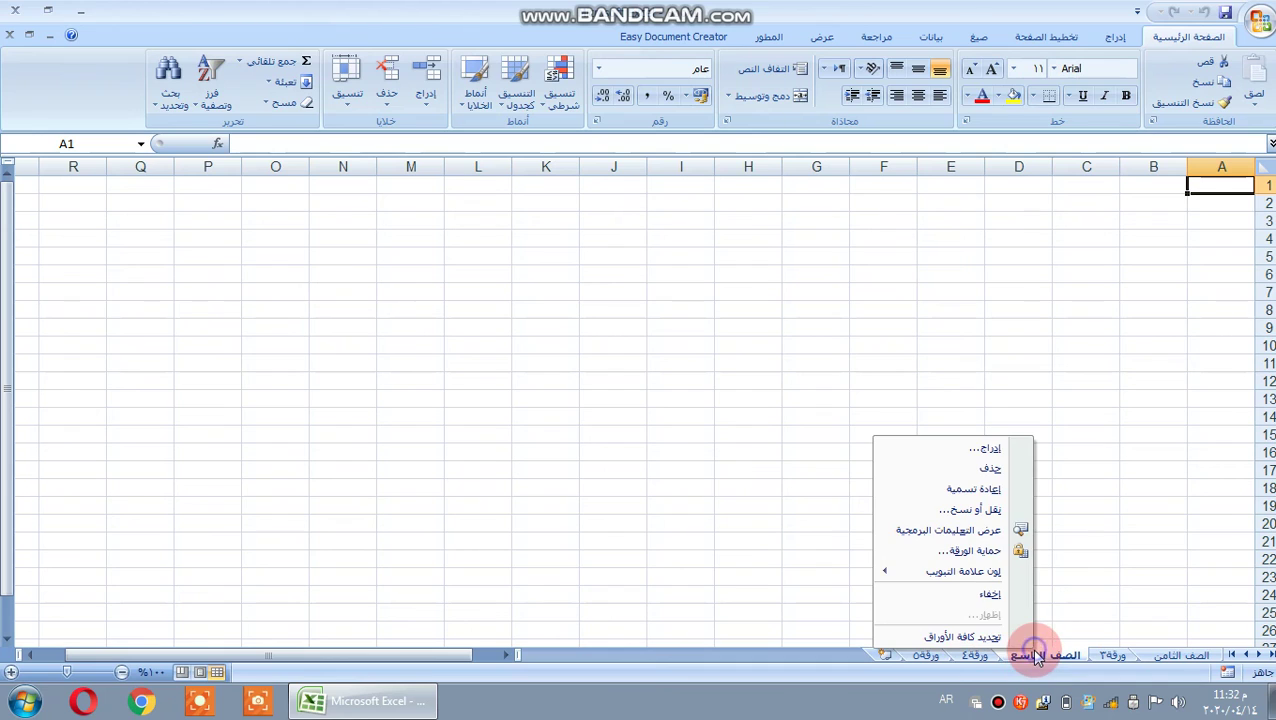
left_click(990, 510)
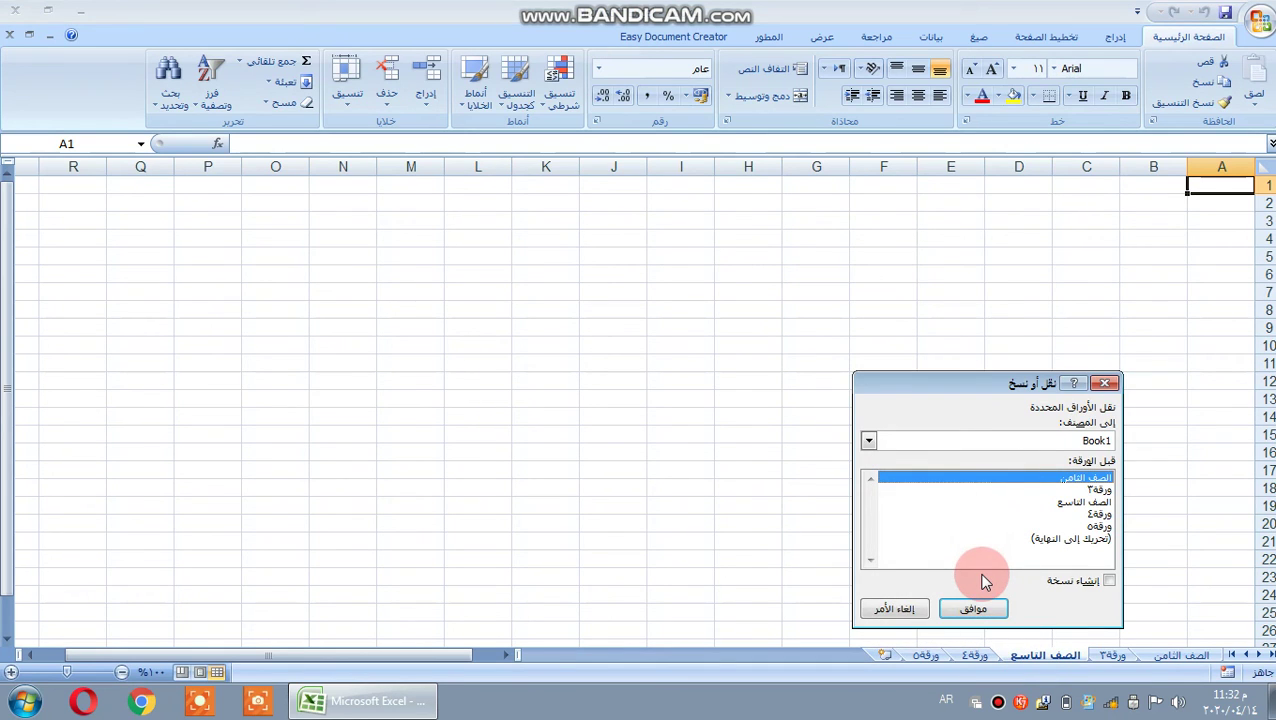
left_click(1107, 582)
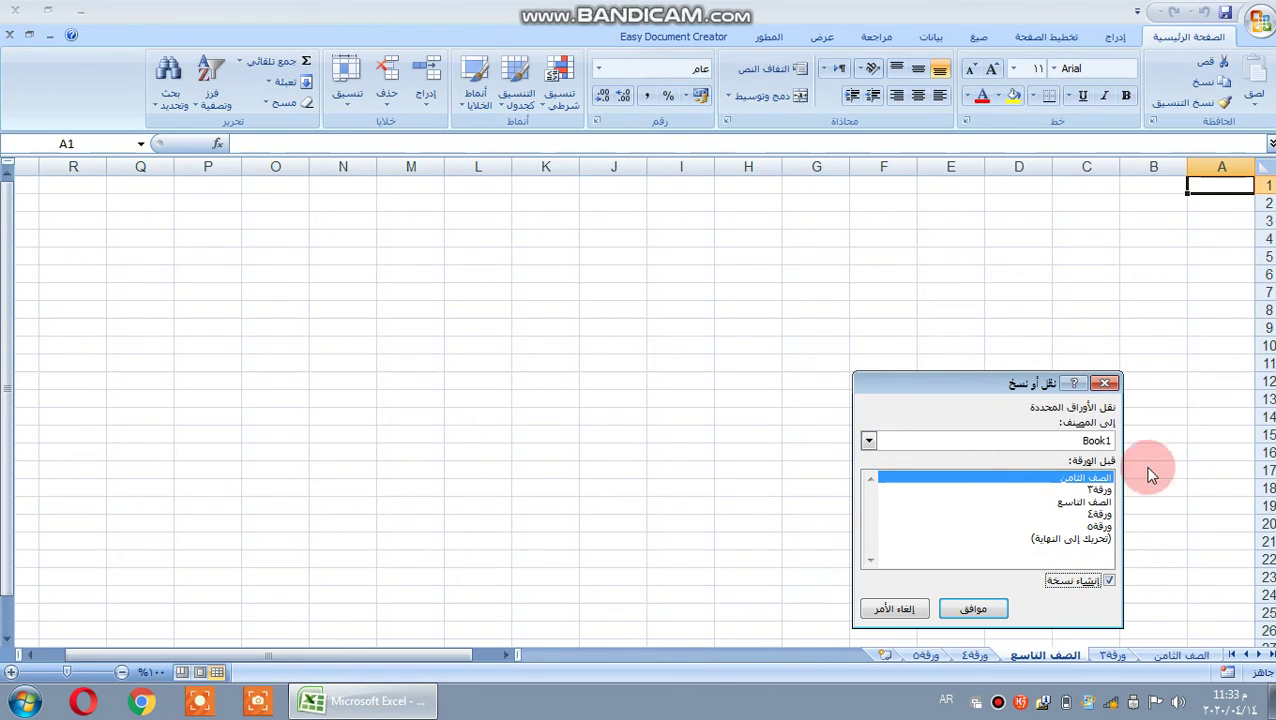
left_click(1085, 538)
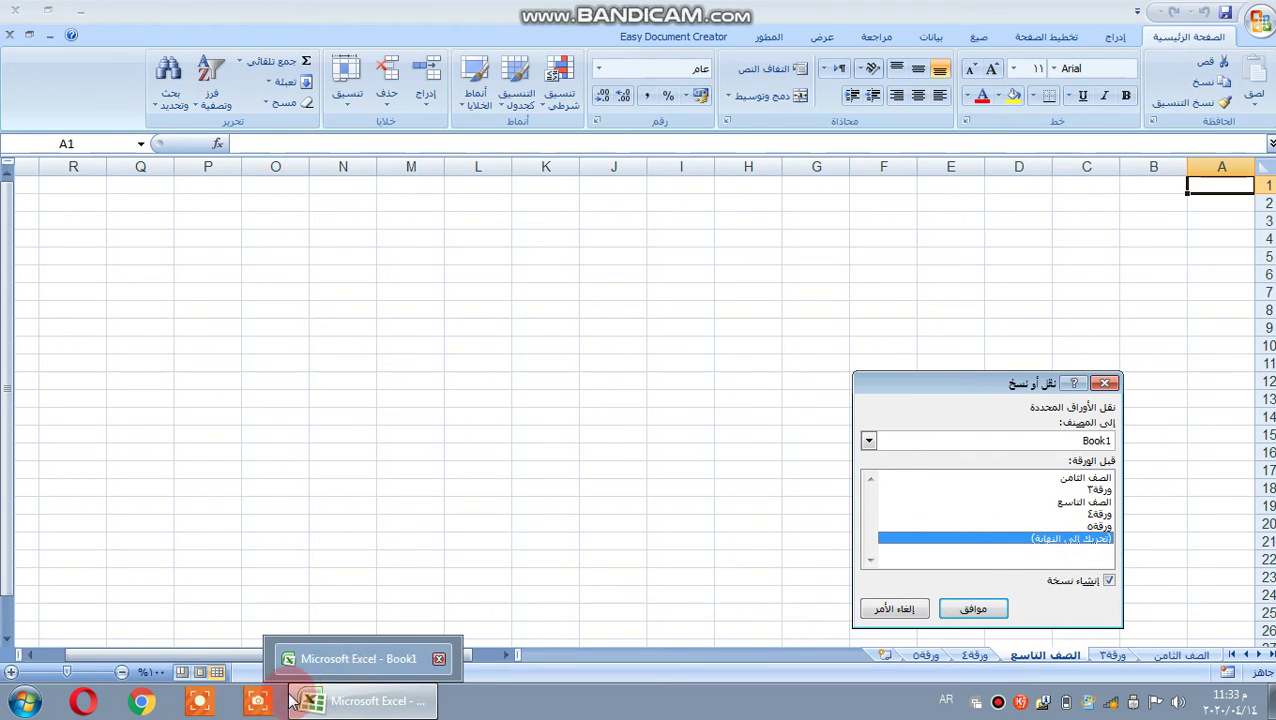
left_click(975, 609)
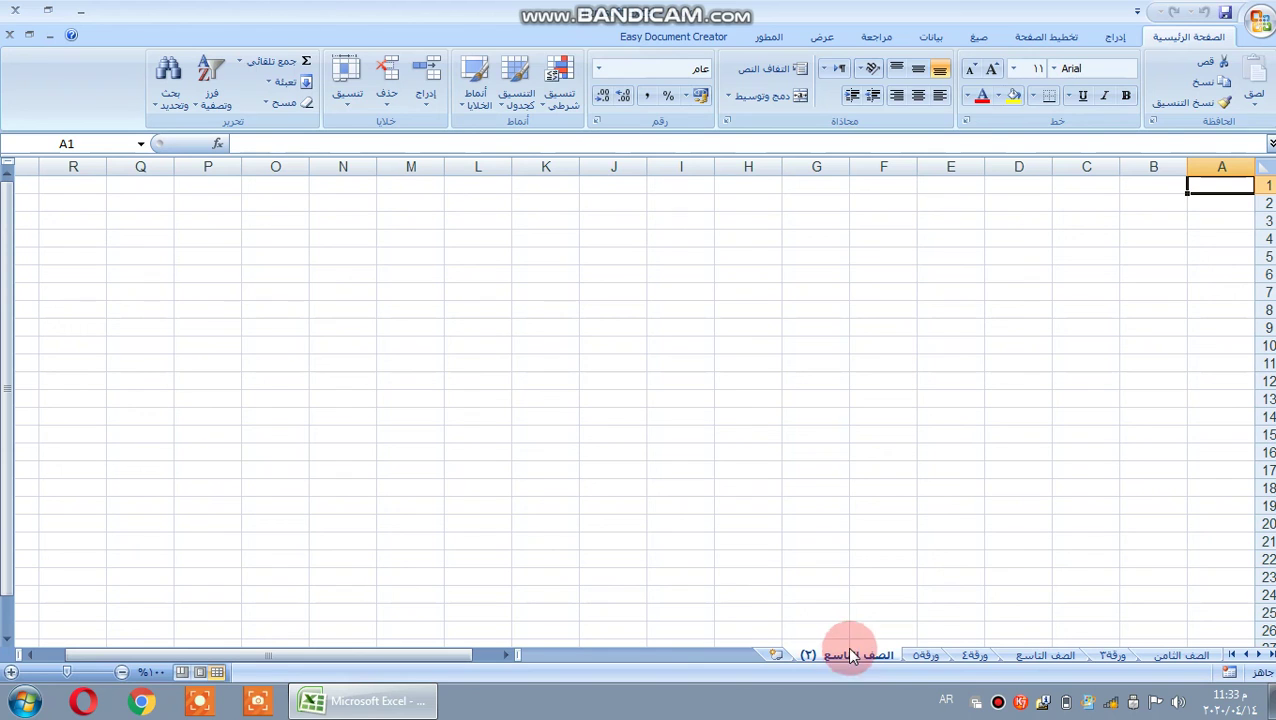
left_click_drag(1163, 226, 256, 612)
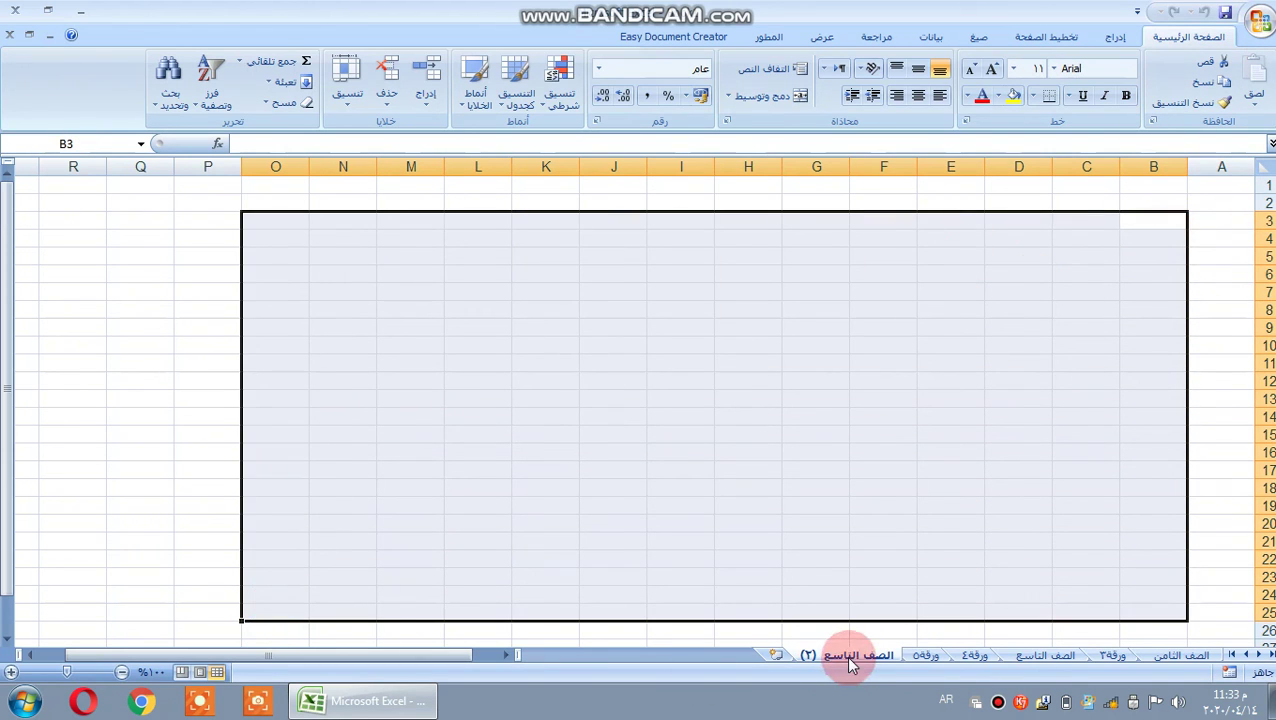
Set the tab color of the original sheet الصف التاسع to standard red
left_click(924, 658)
left_click(970, 660)
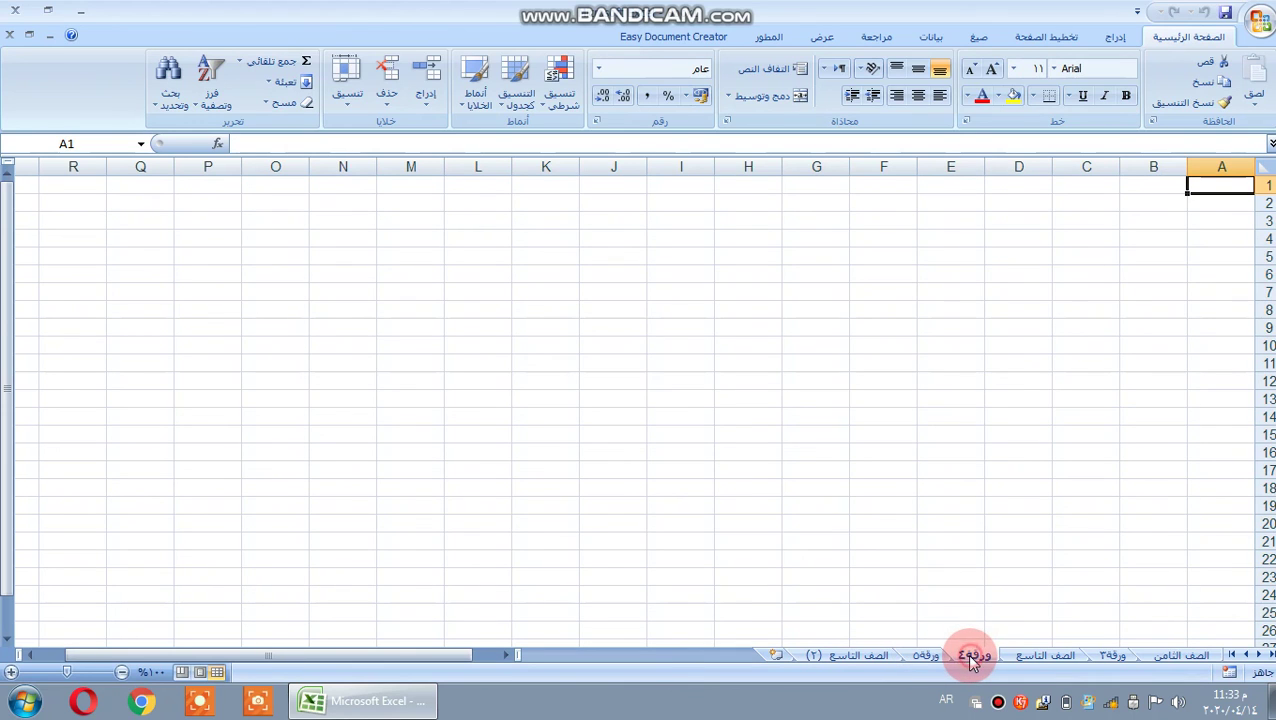
left_click(1066, 658)
right_click(1065, 660)
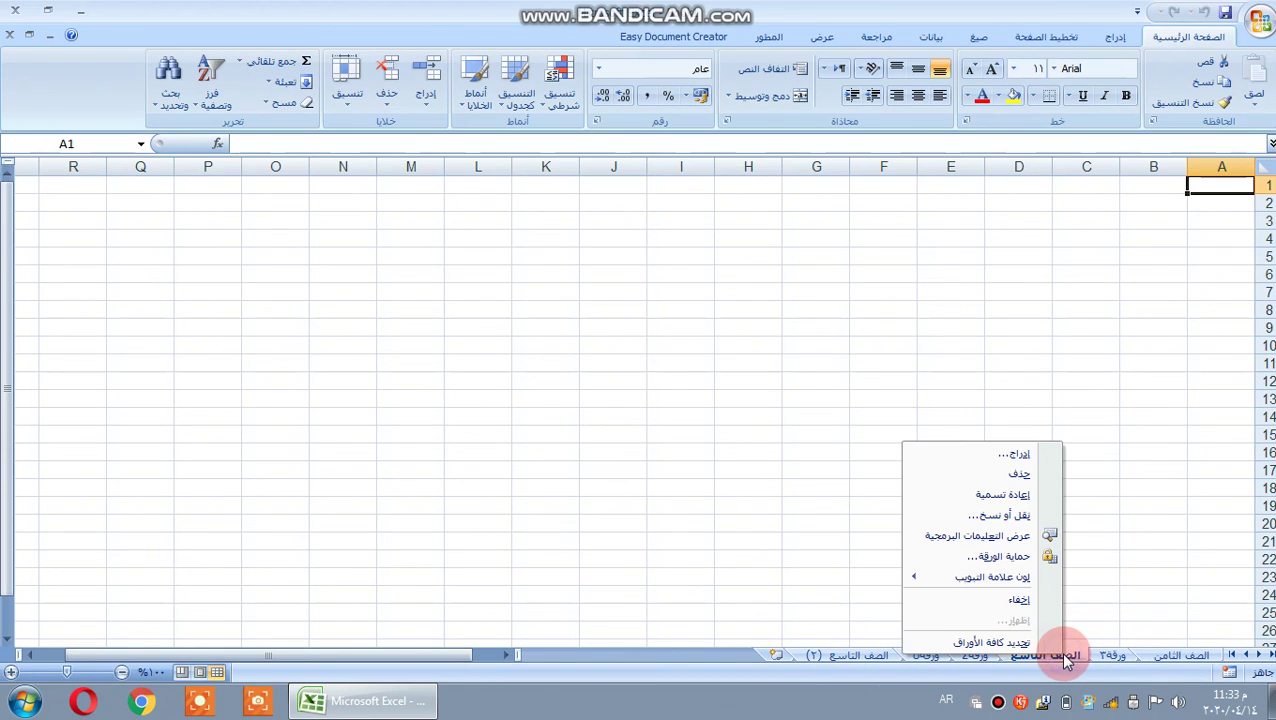
mouse_move(1022, 577)
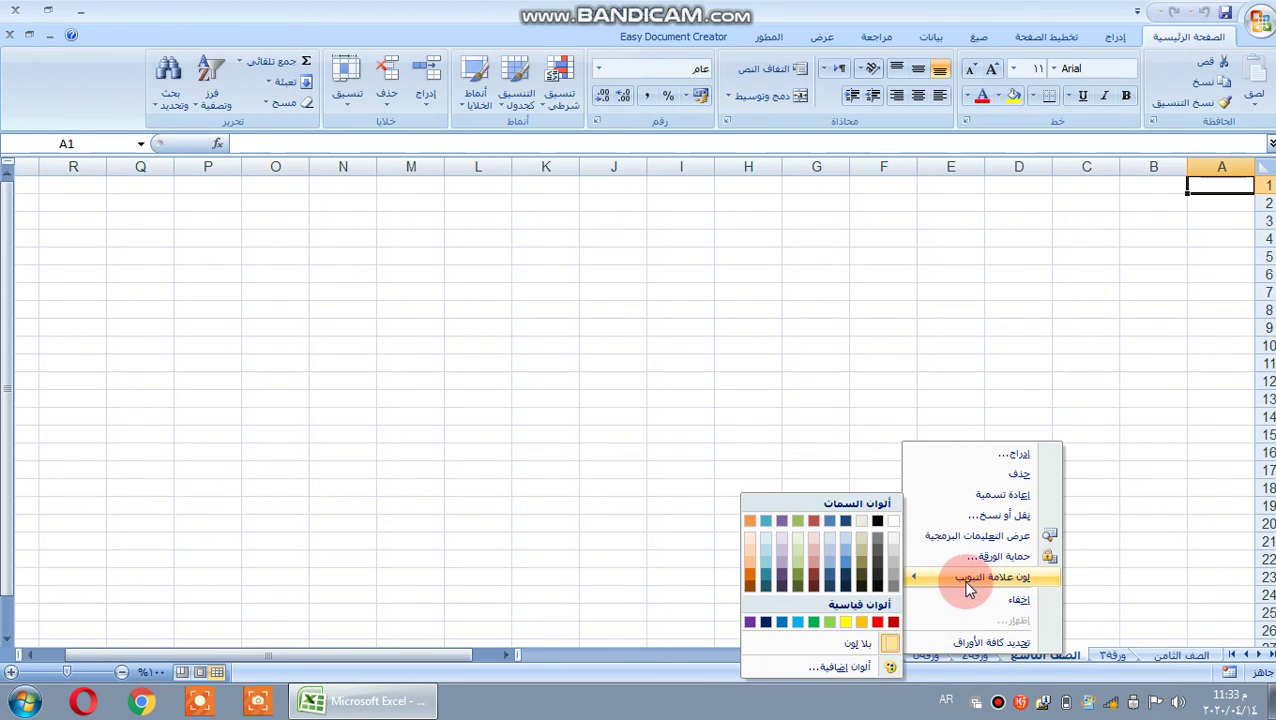
left_click(878, 620)
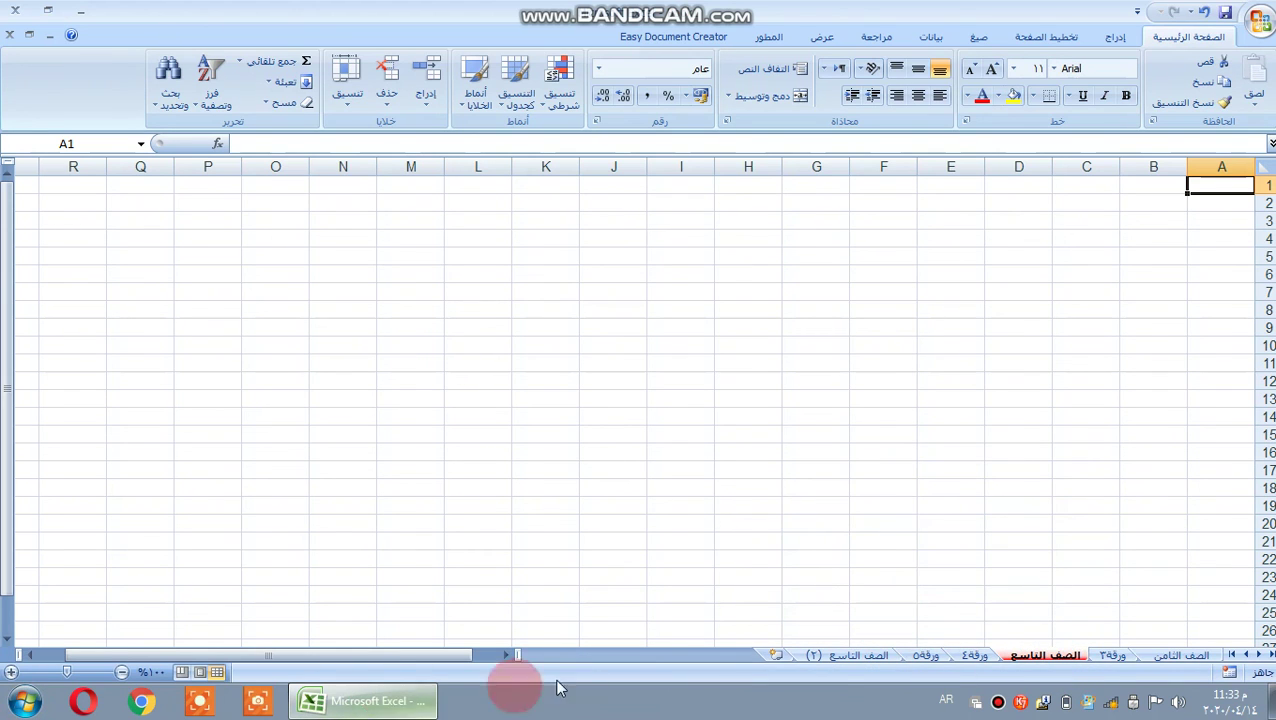
Set the tab color of the sheet الصف الثامن to standard yellow
left_click(1168, 655)
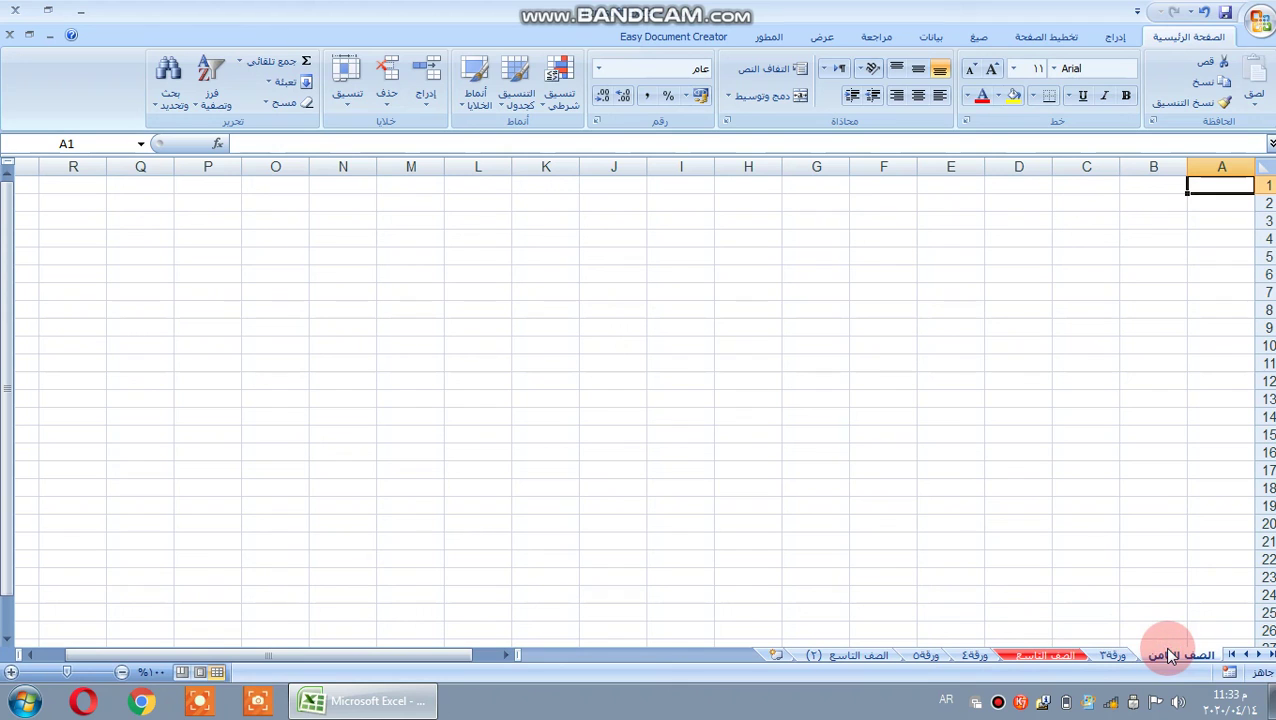
right_click(1172, 656)
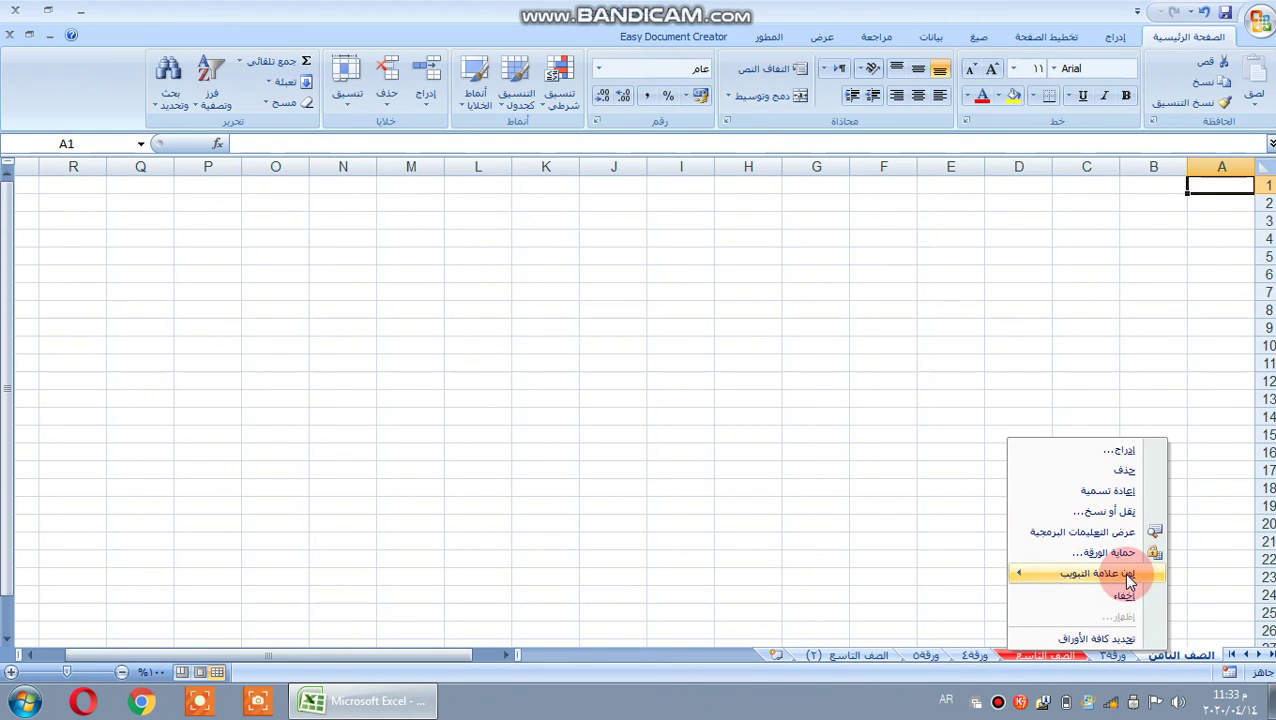
mouse_move(1128, 572)
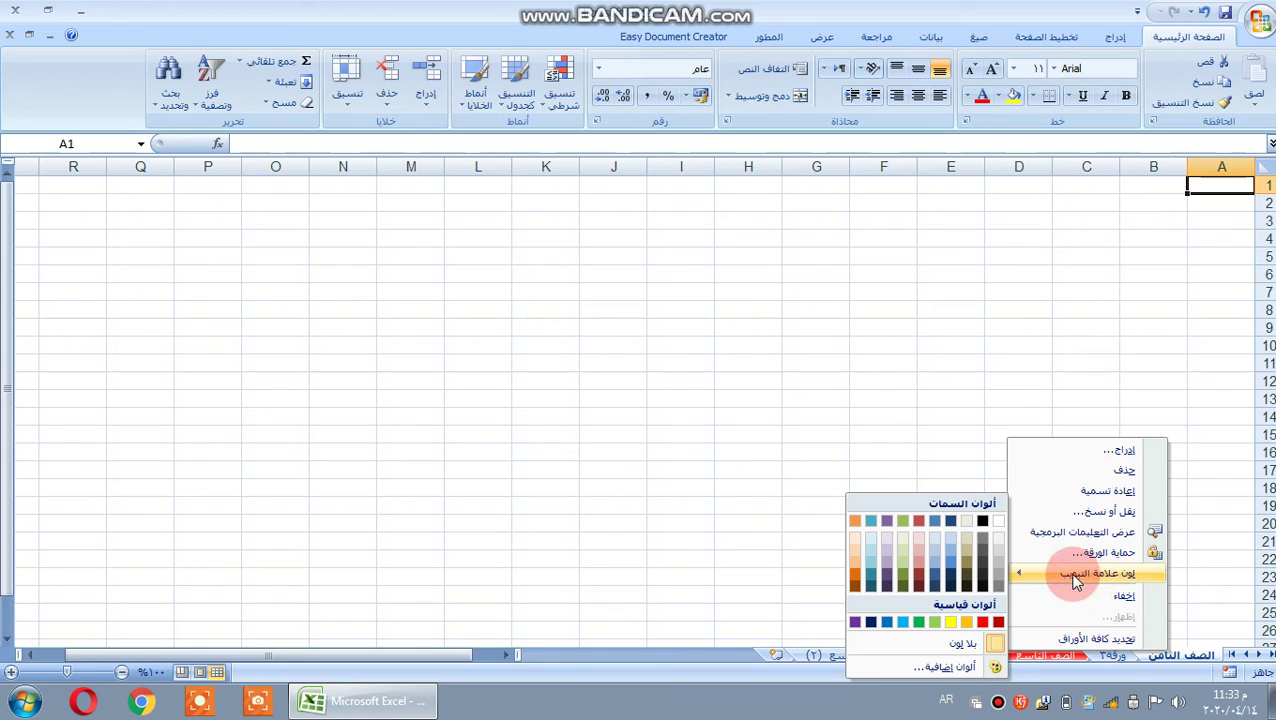
left_click(948, 622)
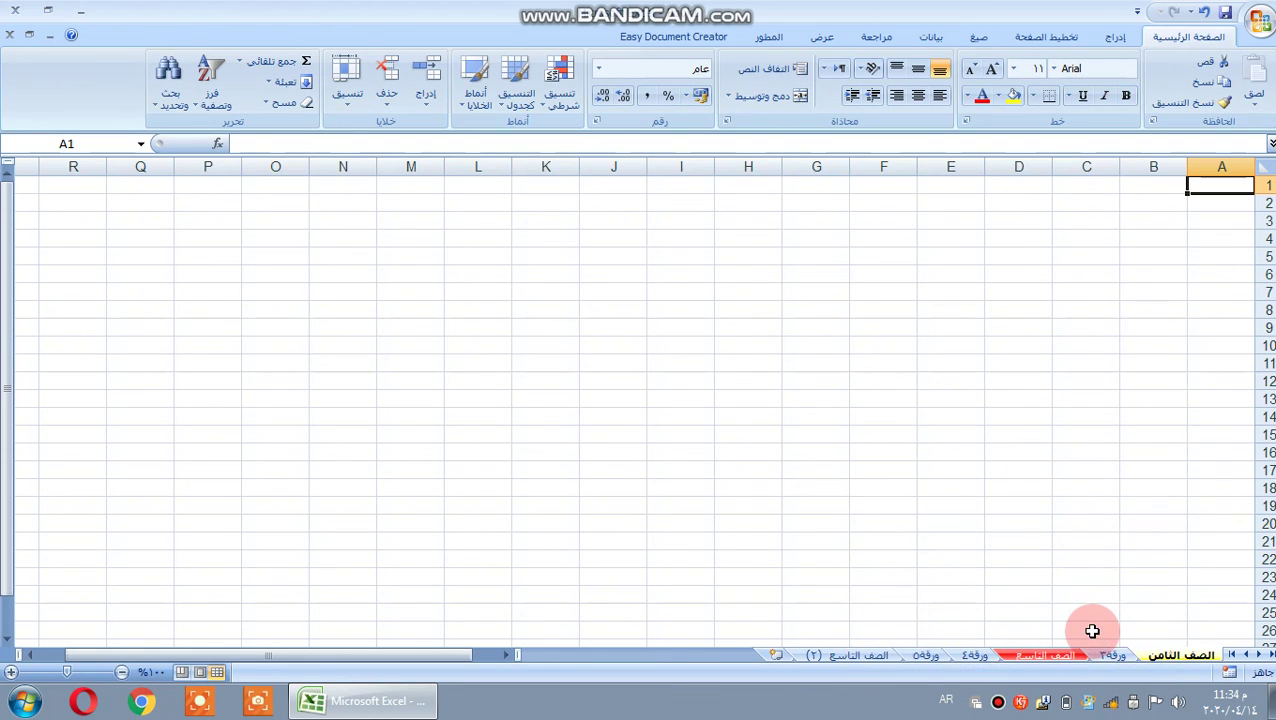